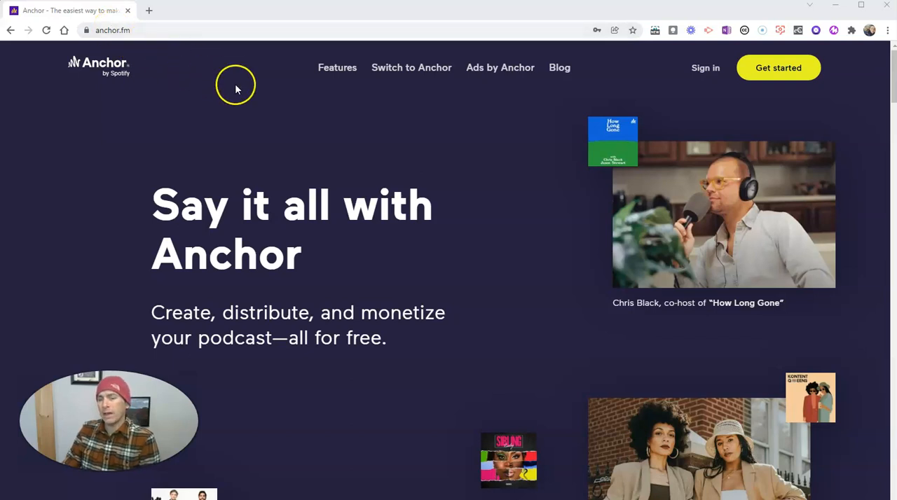
Step: Open the account sign-up form by way of the sign-in page
click(715, 73)
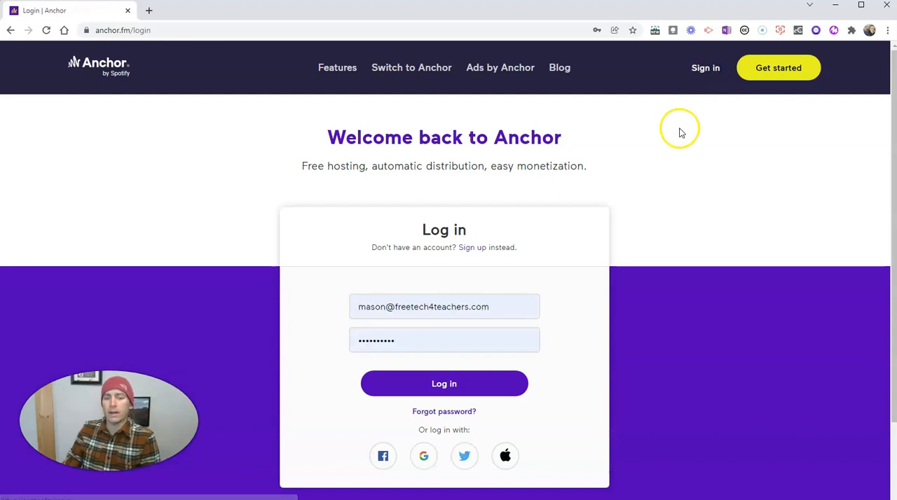
click(475, 247)
scroll(588, 271, down, 1)
scroll(588, 271, down, 1)
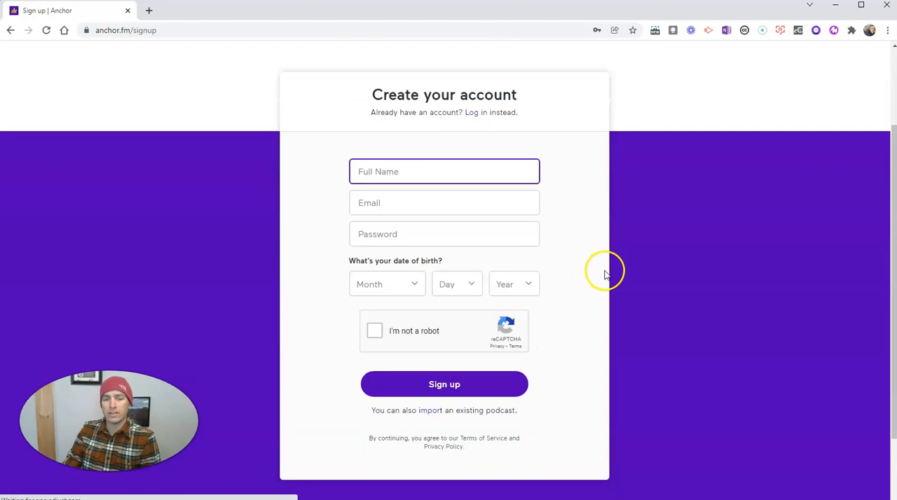
Step: Create the account with the full name, email, account password and date of birth, and save the login in the browser
text(R)
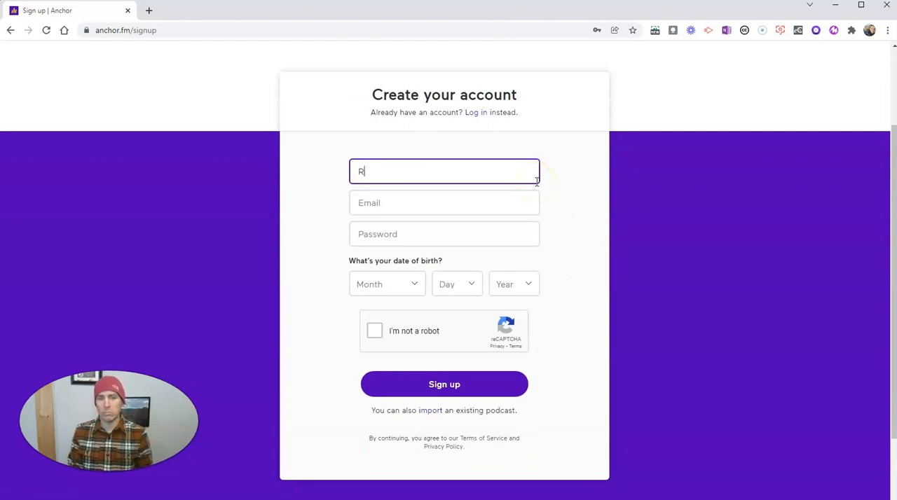
text(ichard Byrne)
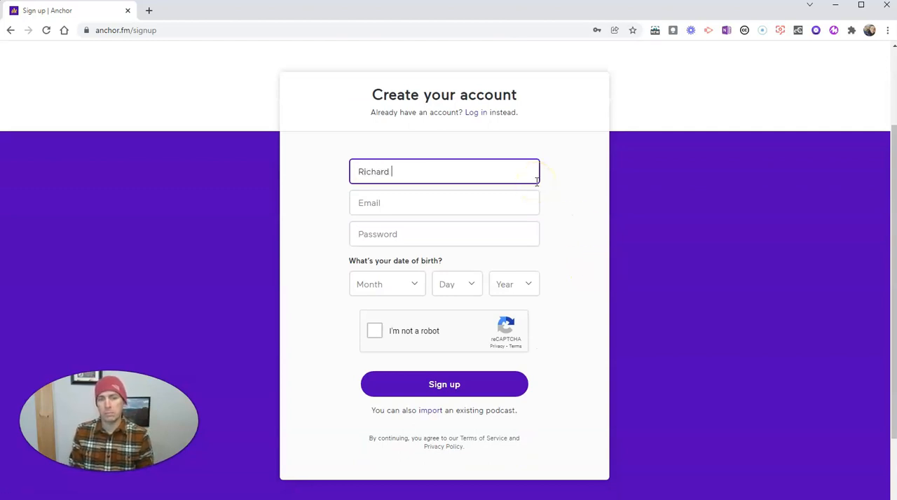
key(Tab)
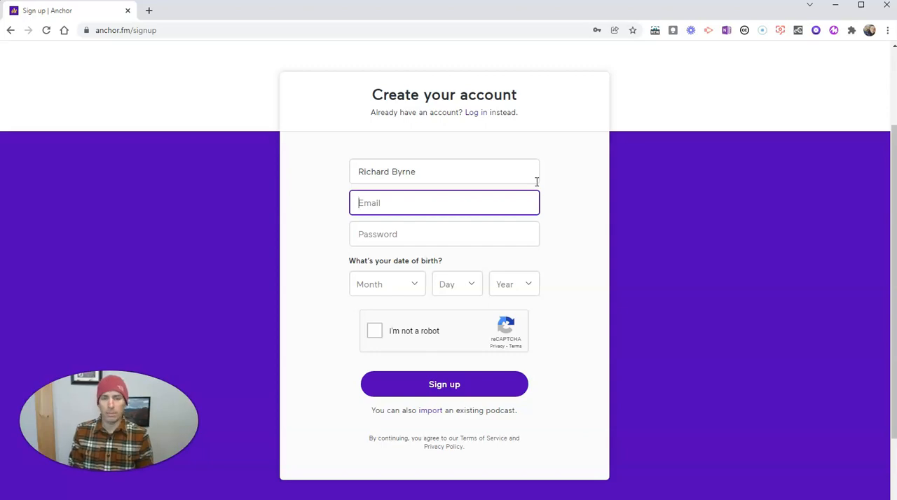
text(mor)
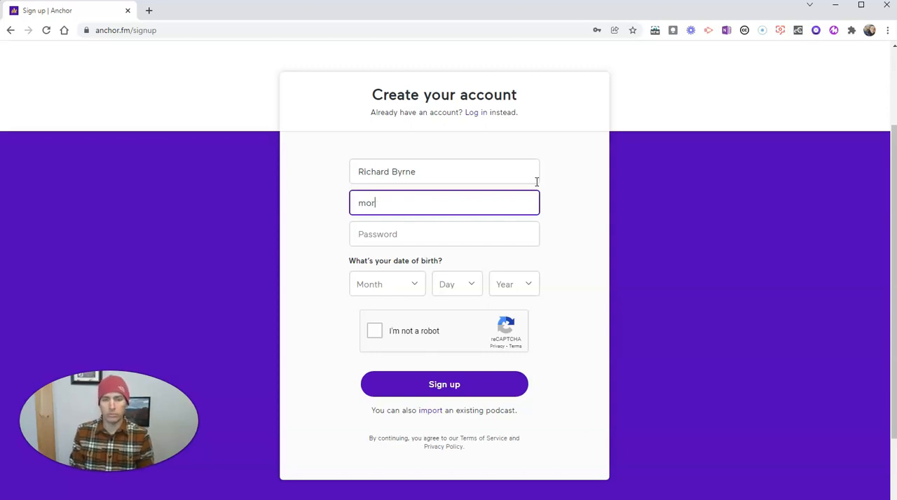
text(ris?????????)
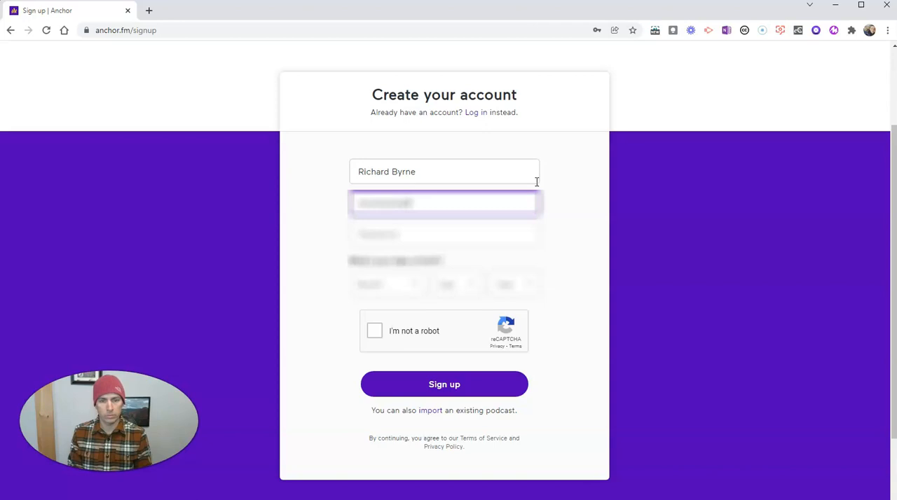
text(????)
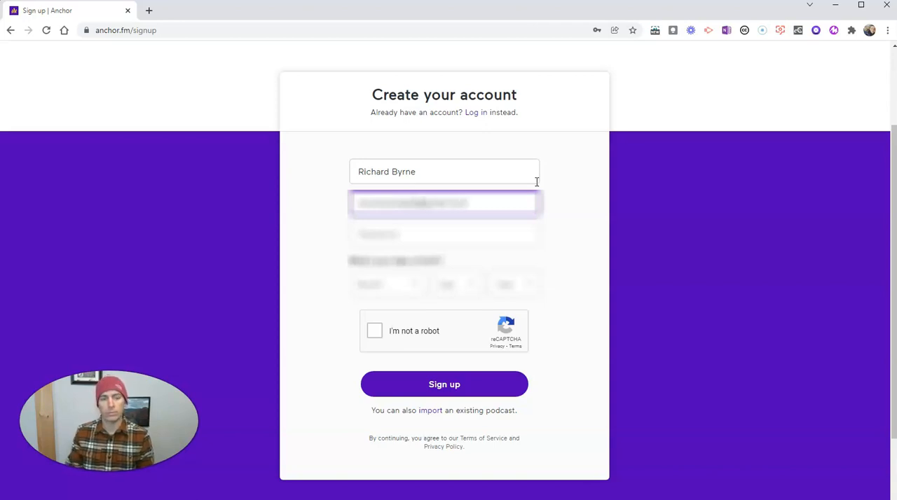
click(80, 470)
click(440, 389)
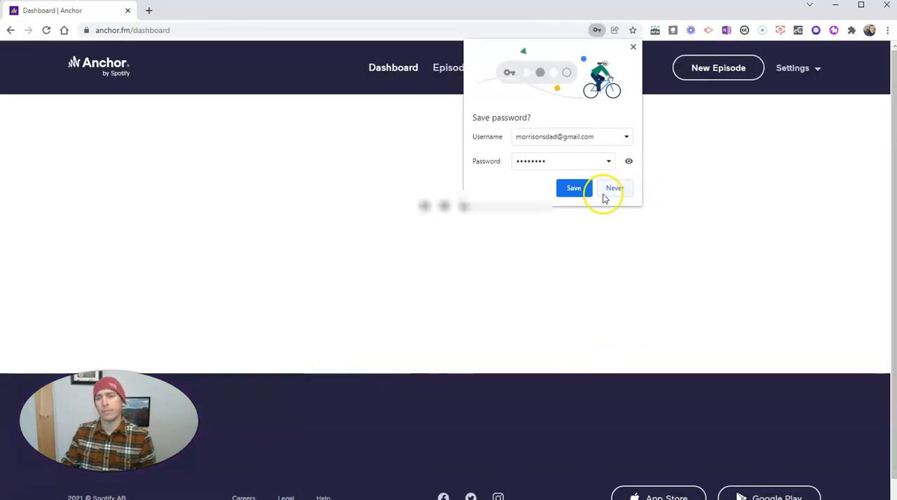
click(580, 192)
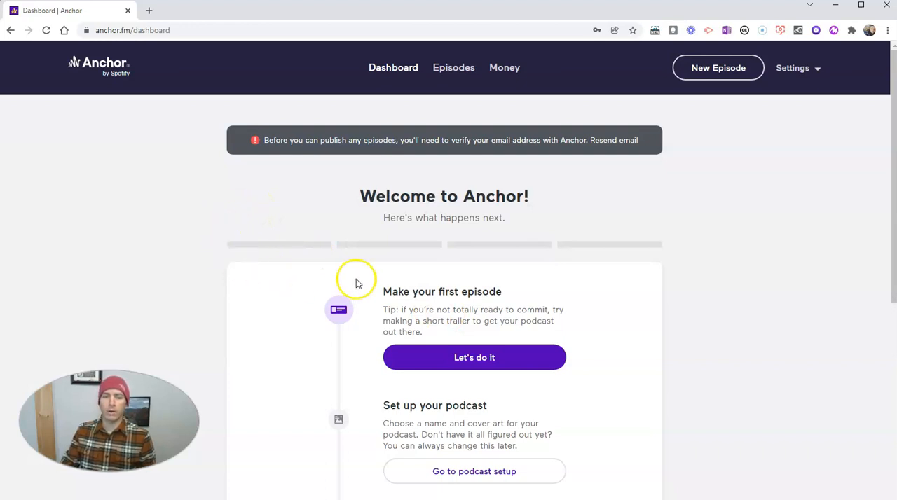
Step: Start the first episode and record a voice segment of about 22 seconds in the browser
scroll(355, 285, down, 1)
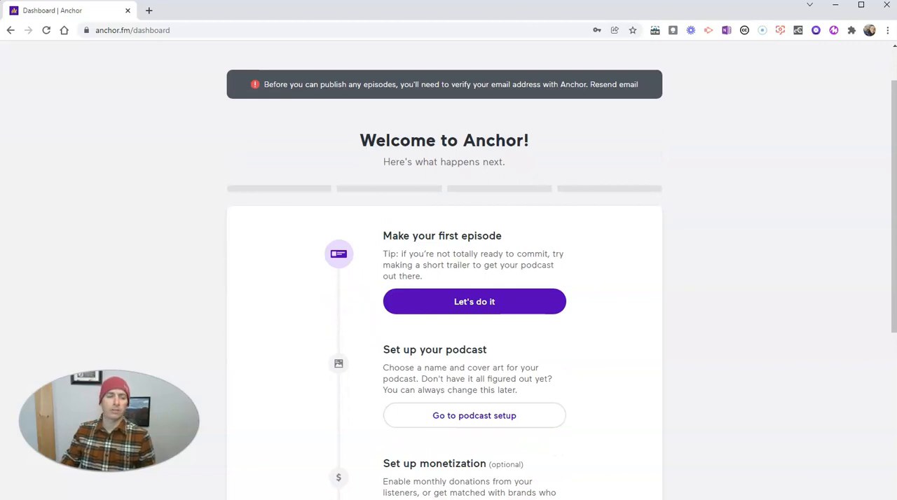
click(473, 281)
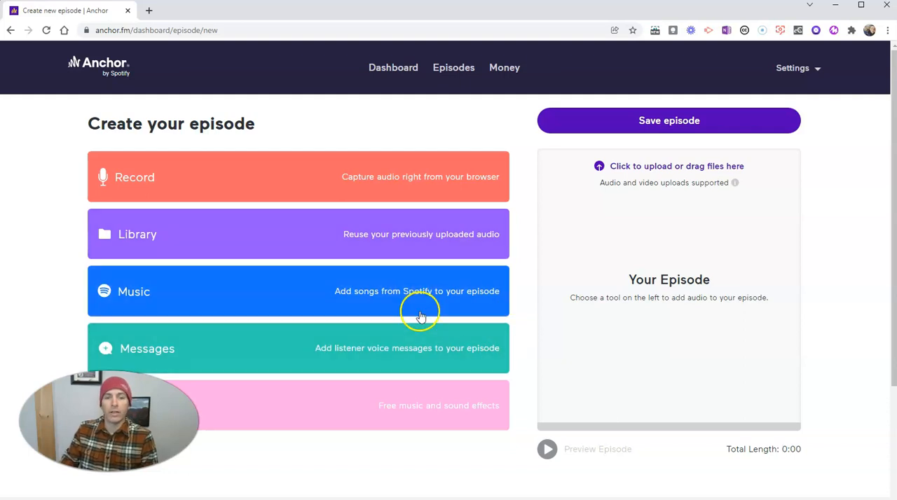
scroll(533, 348, down, 2)
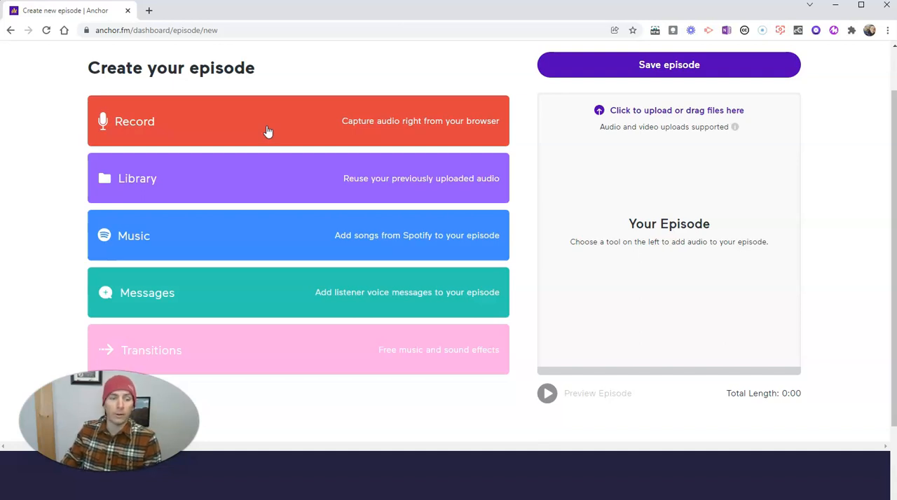
click(267, 132)
click(348, 294)
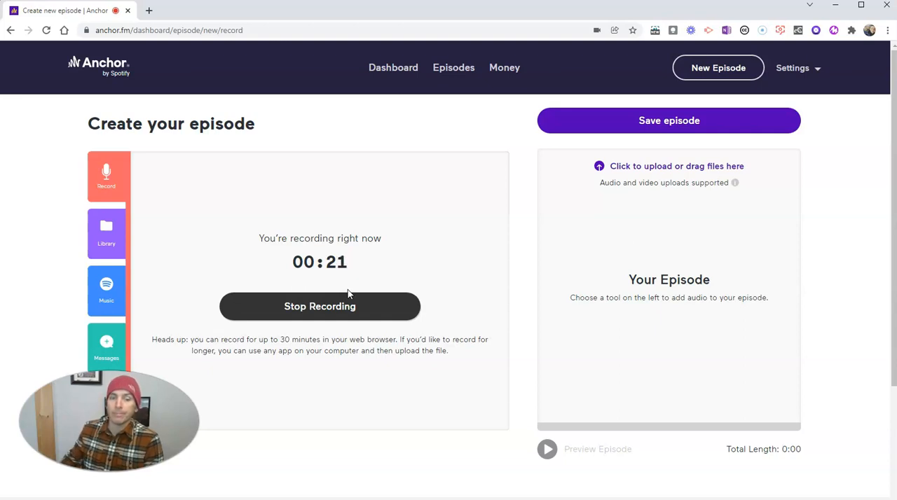
click(343, 307)
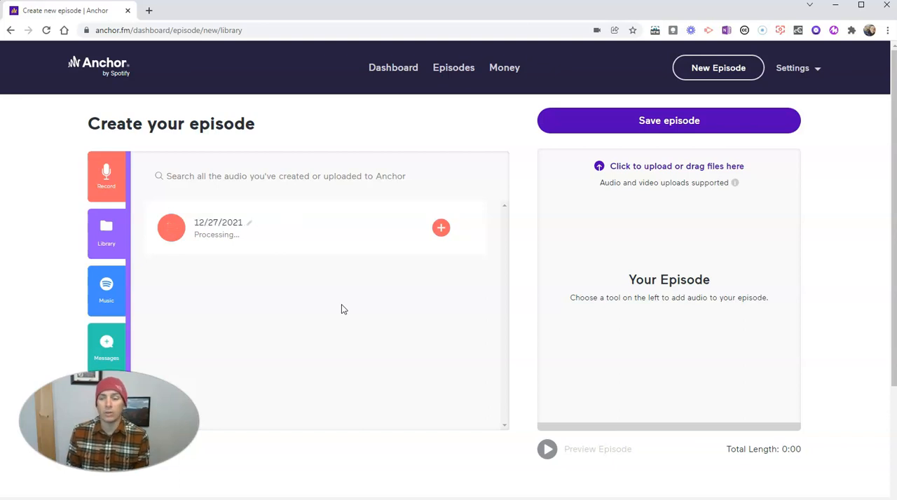
Step: Rename the new recording as Snow and add it to the episode
click(251, 228)
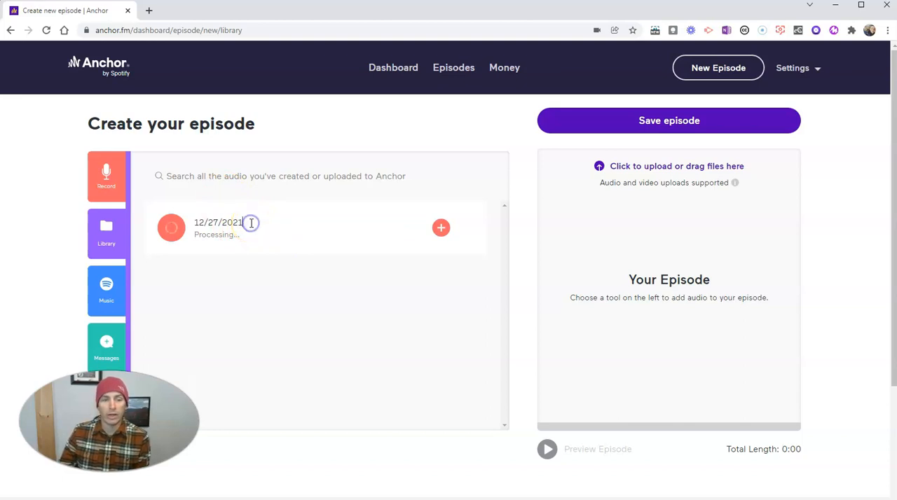
drag(249, 223, 195, 224)
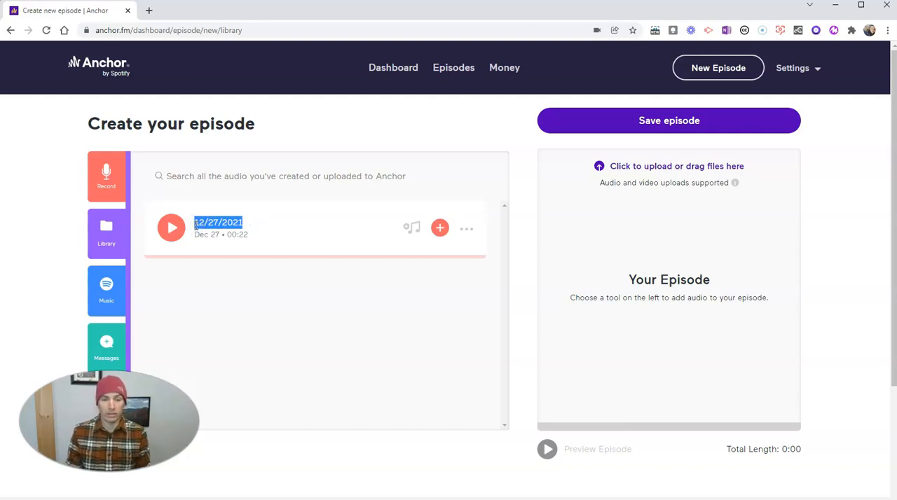
text(Snow)
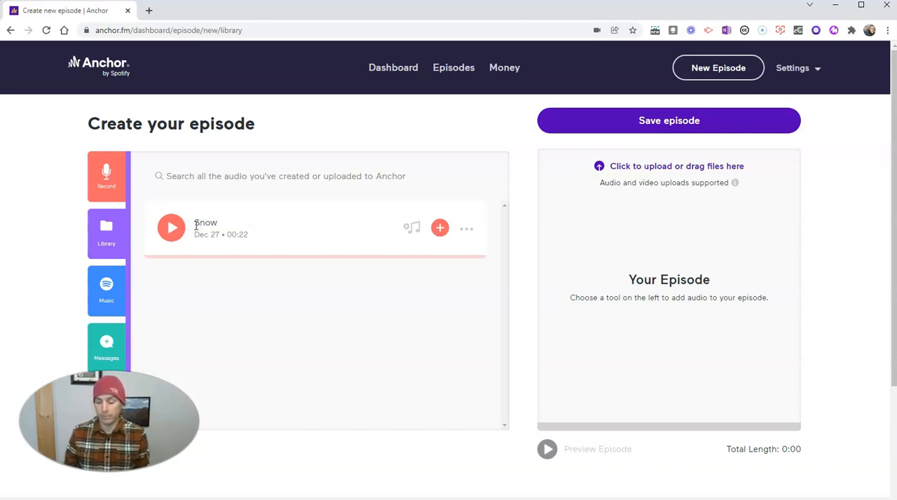
click(312, 300)
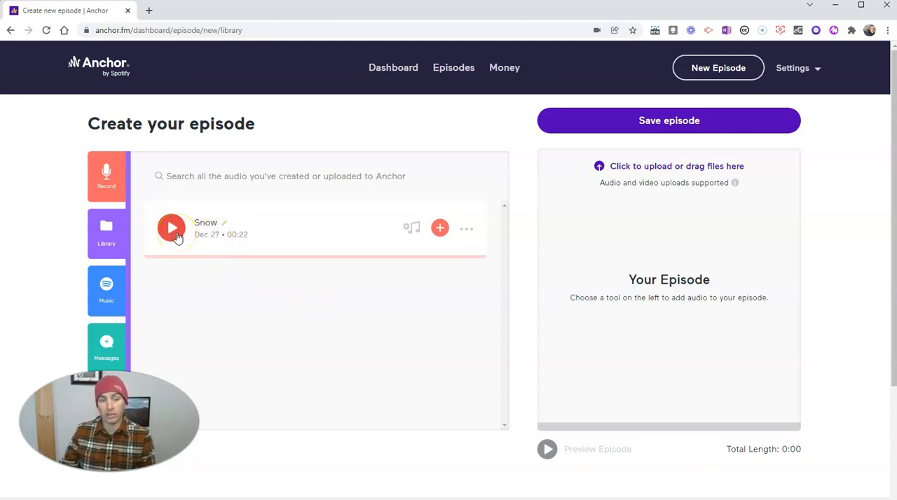
click(441, 231)
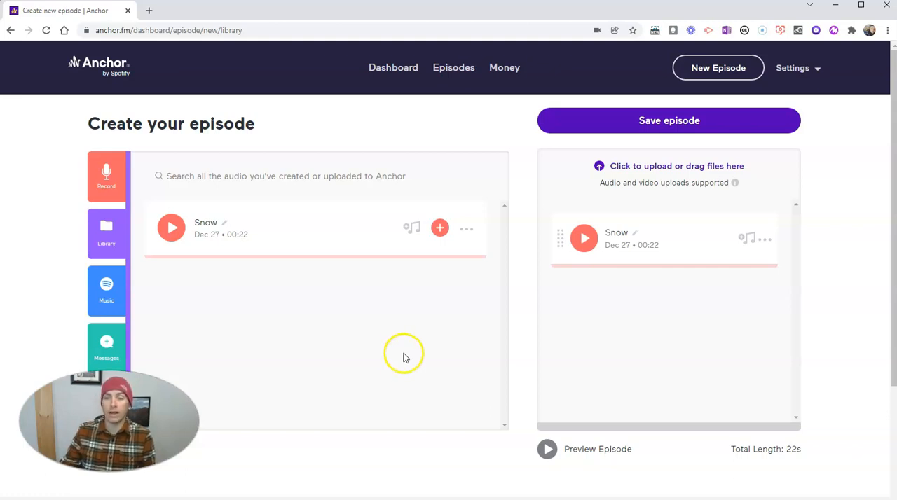
Step: Upload the Mason Barks Introduction audio file from the Desktop folder to the episode
scroll(474, 330, down, 1)
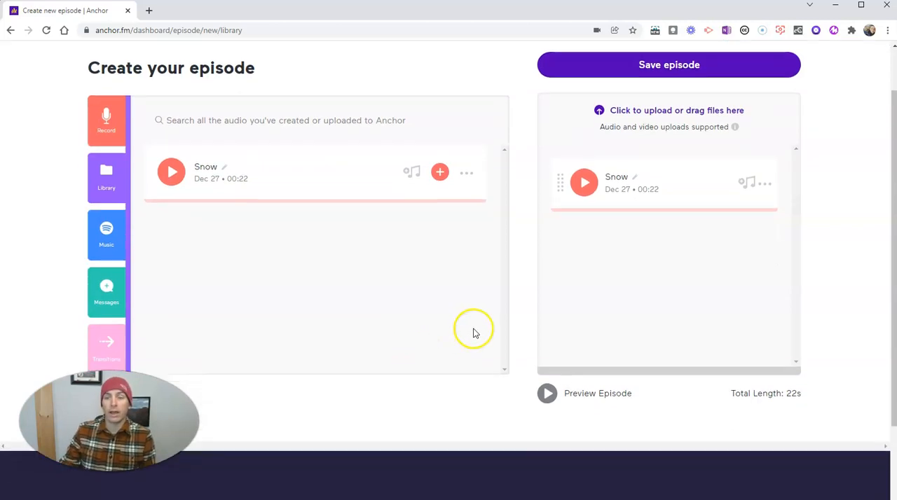
click(641, 112)
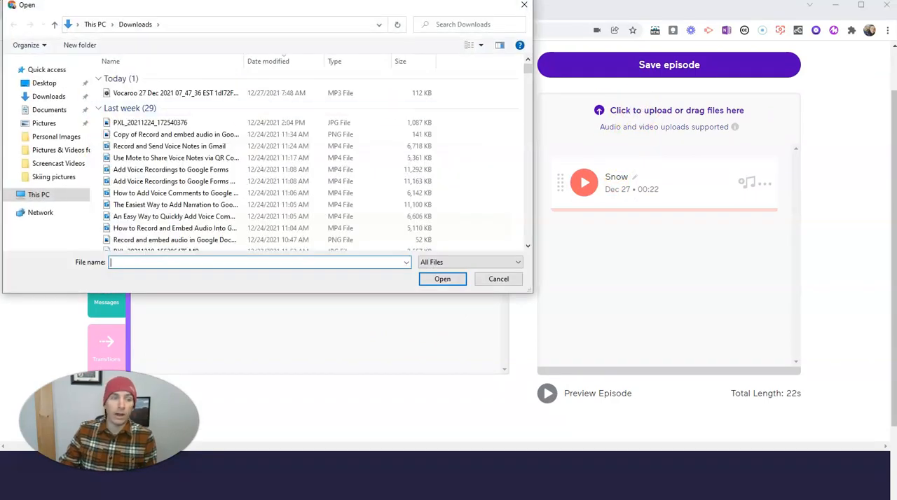
click(40, 83)
scroll(369, 160, down, 2)
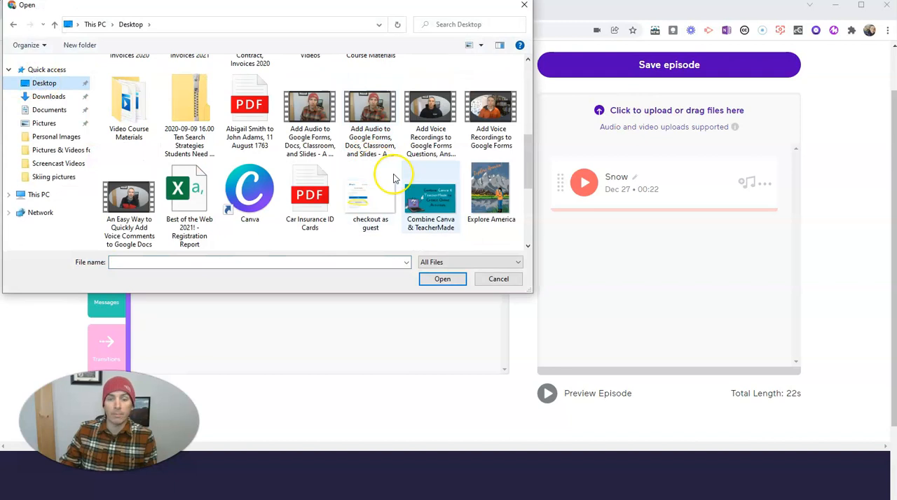
scroll(332, 183, up, 1)
scroll(333, 189, down, 2)
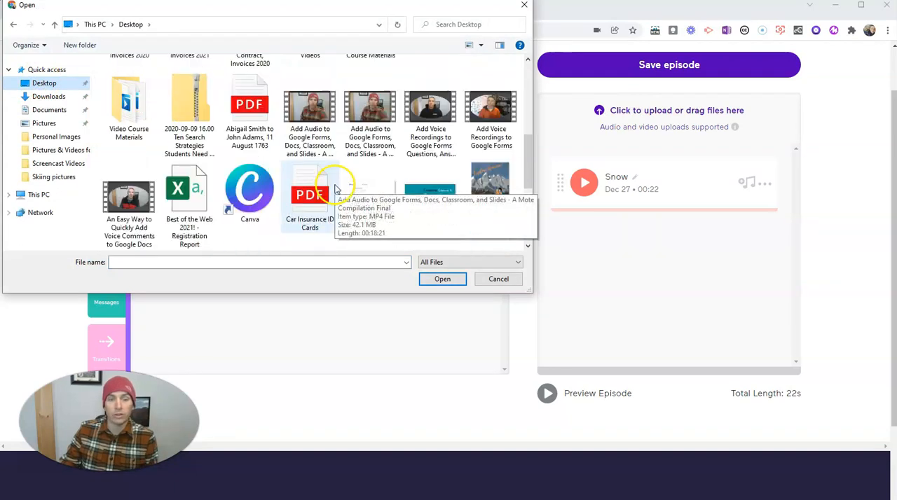
scroll(420, 204, down, 5)
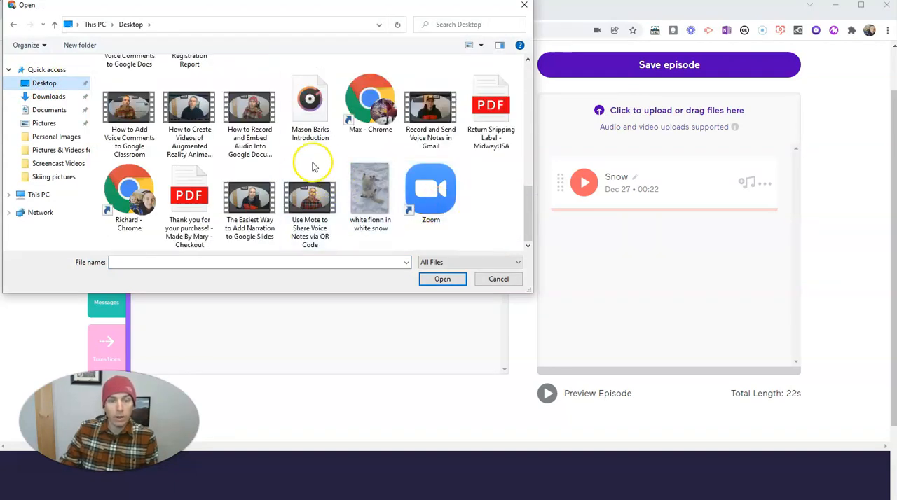
click(322, 126)
click(443, 279)
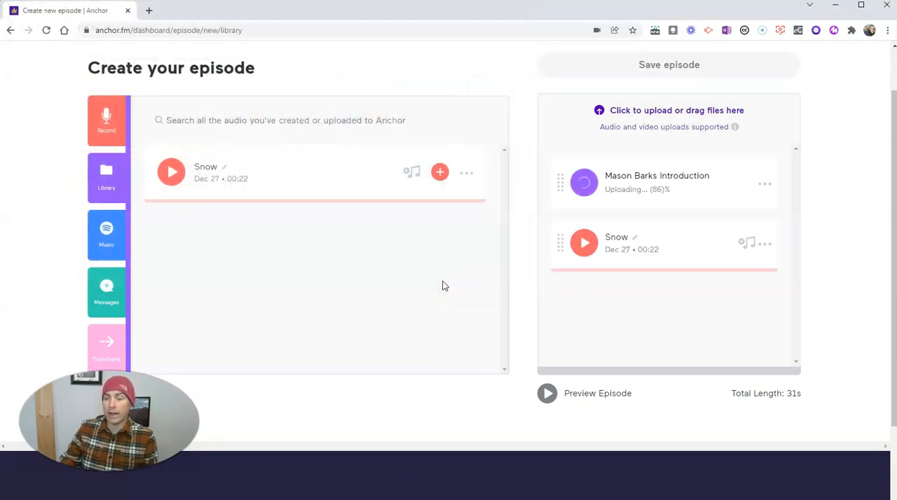
click(409, 300)
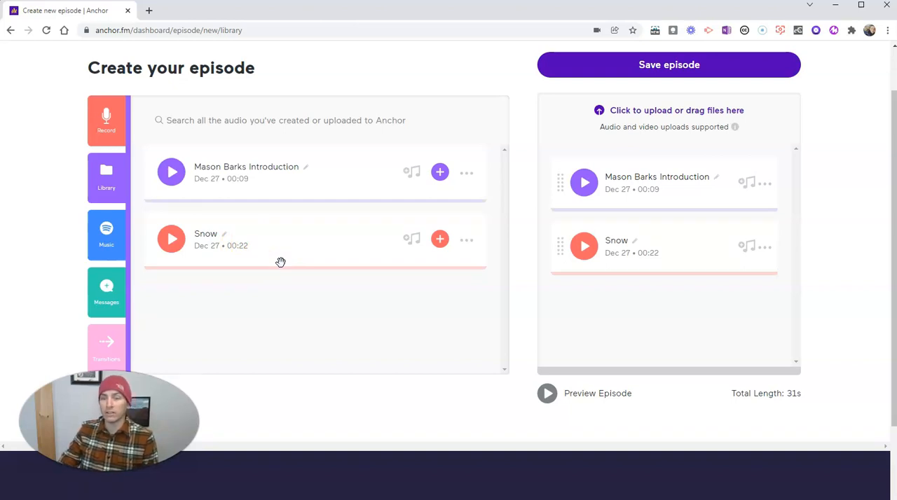
click(300, 282)
click(254, 283)
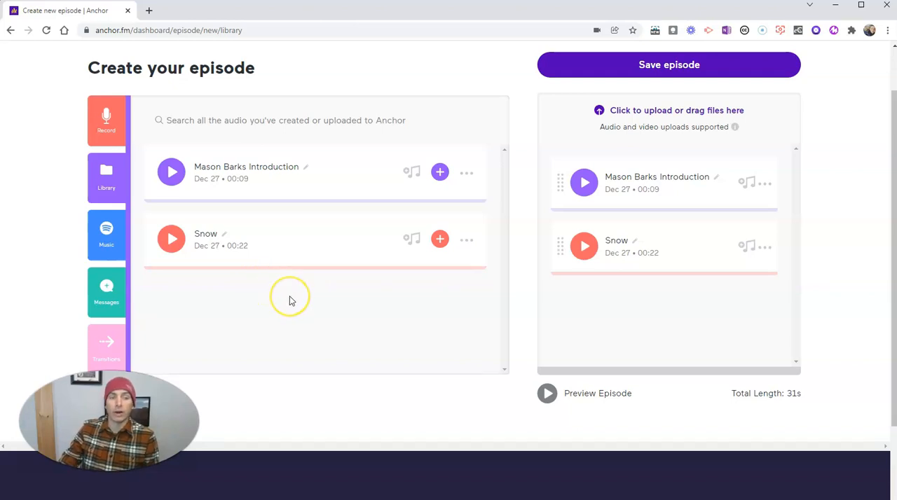
Step: Listen to the "!" transition, add it to the episode and place it between Mason Barks Introduction and Snow
scroll(290, 300, down, 1)
click(106, 292)
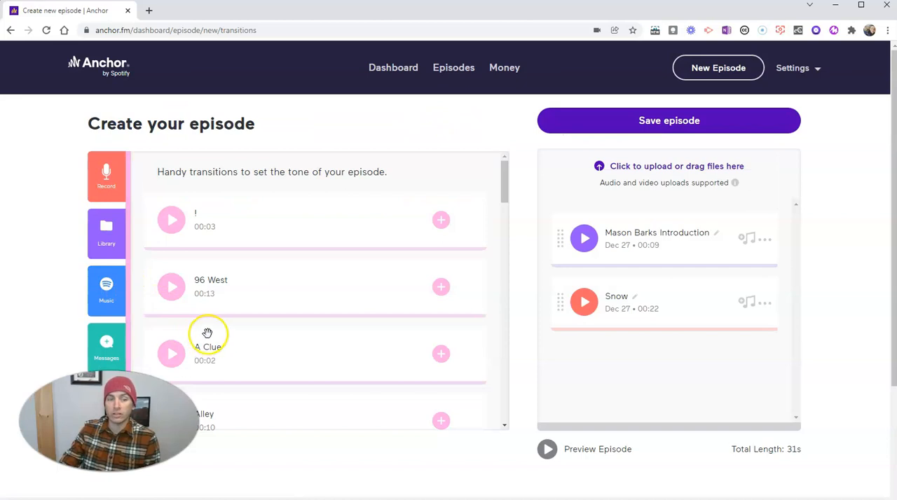
click(172, 220)
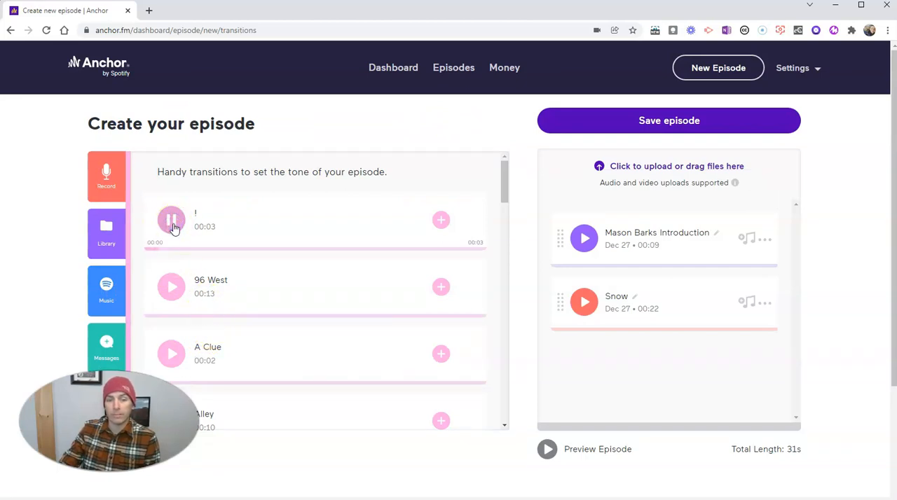
click(173, 222)
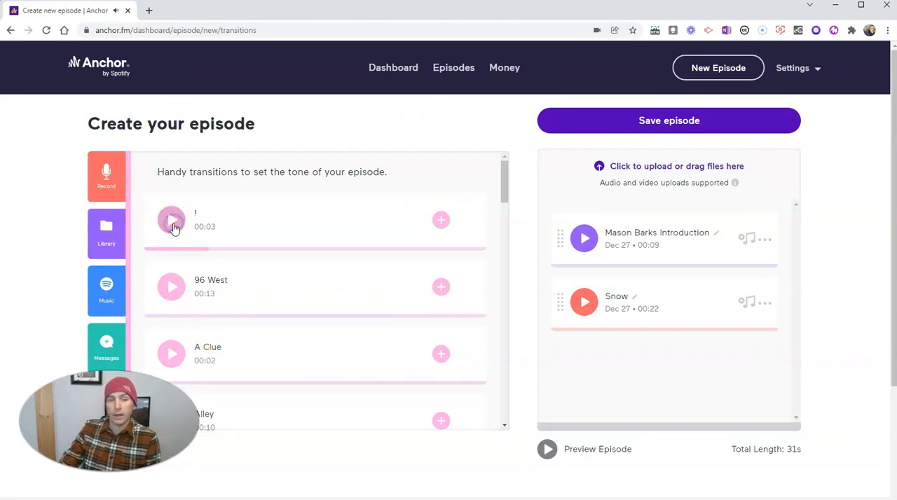
click(441, 221)
click(561, 371)
drag(561, 372, 559, 293)
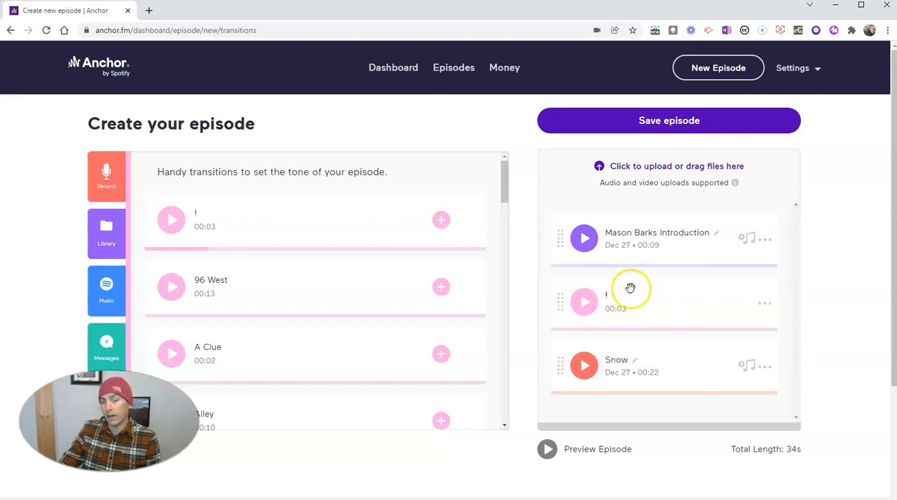
Step: Play the preview of the assembled episode
scroll(676, 336, down, 1)
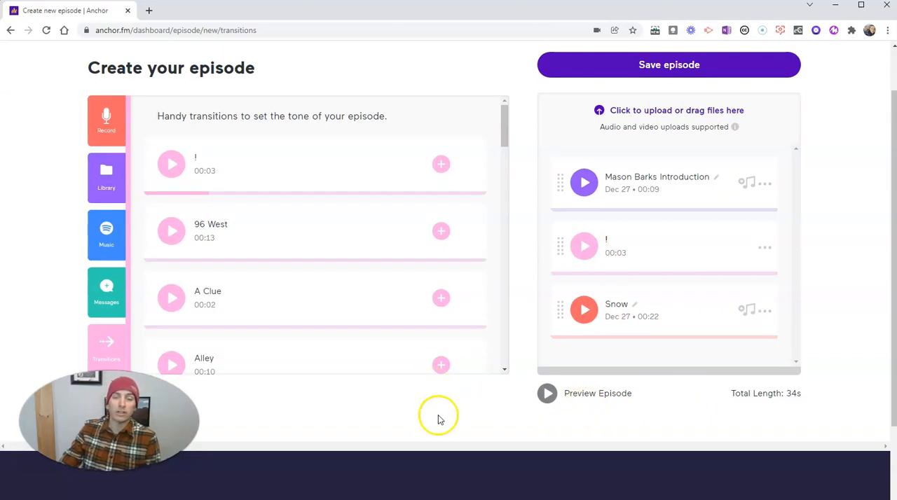
scroll(437, 416, down, 1)
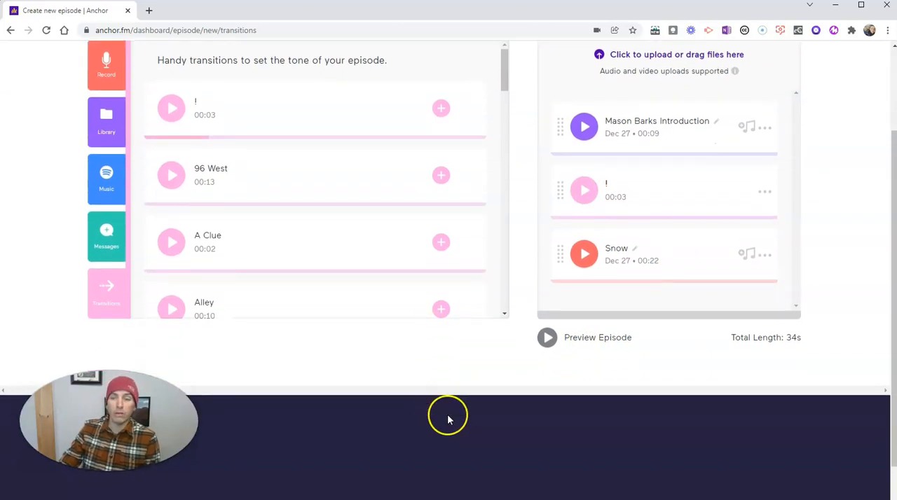
click(547, 338)
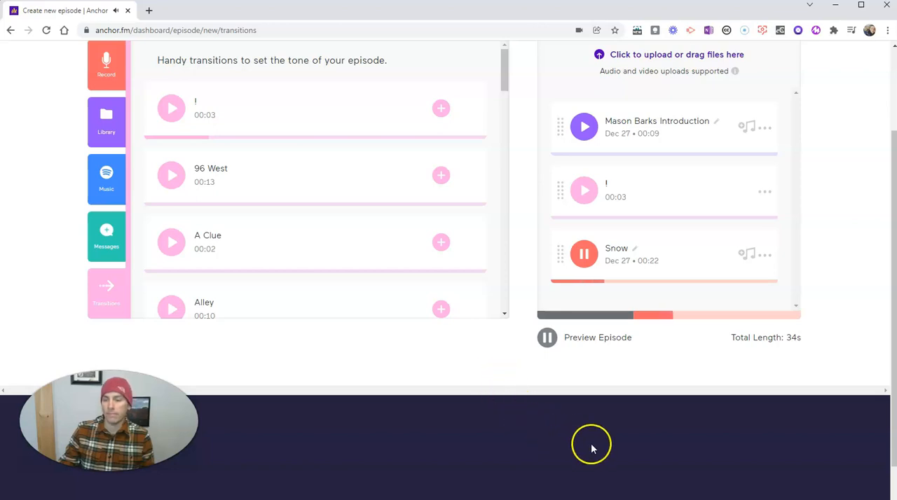
Step: Stop the episode preview and save the assembled episode
click(585, 256)
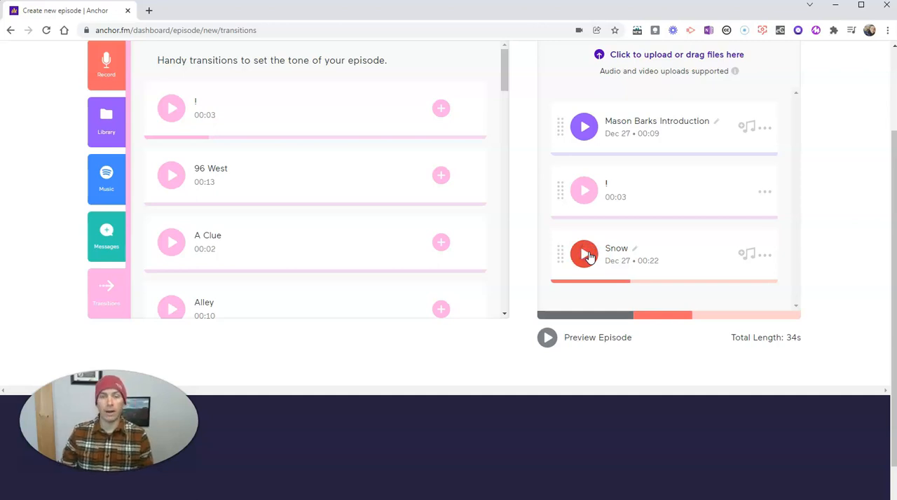
scroll(550, 382, up, 3)
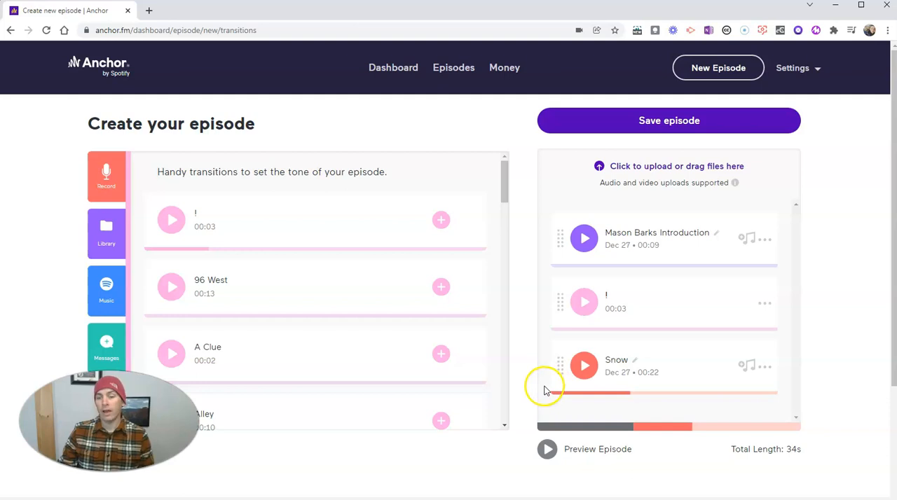
click(663, 124)
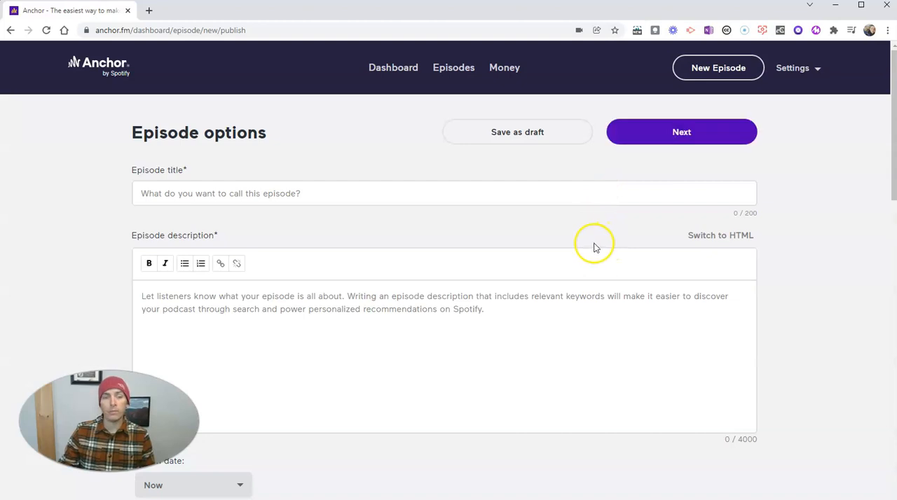
Step: Enter "The First Episode of My New Podcast" as the episode title
click(350, 190)
text(The First Ep)
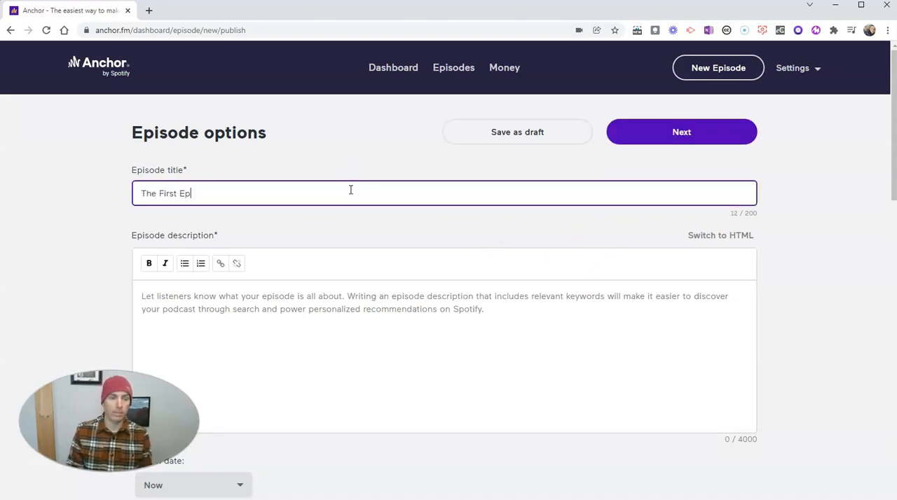
text(isode of My New Podcast)
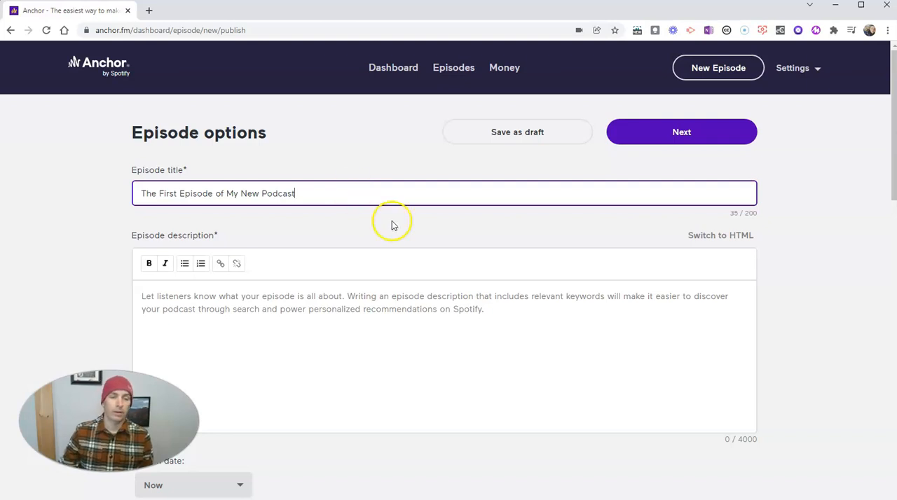
Step: Write "This podcast is a collection of my thoughts and observations." as the first line of the episode description
scroll(436, 268, down, 1)
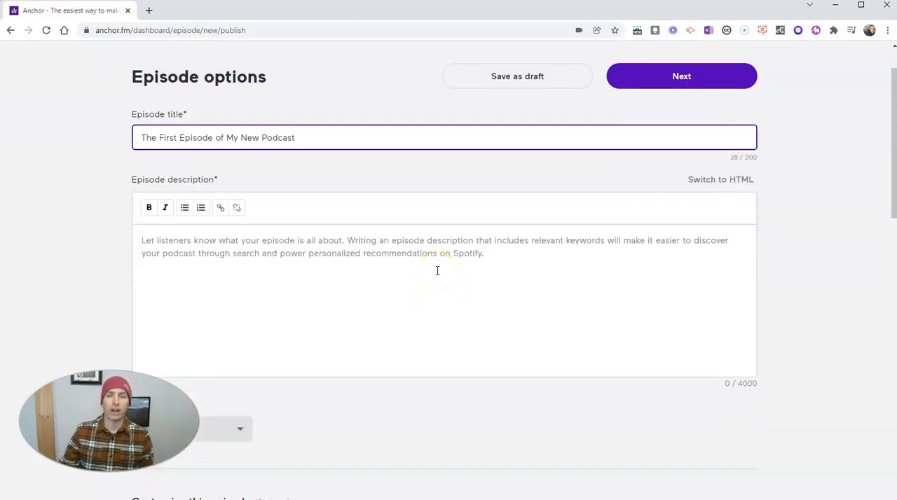
click(394, 246)
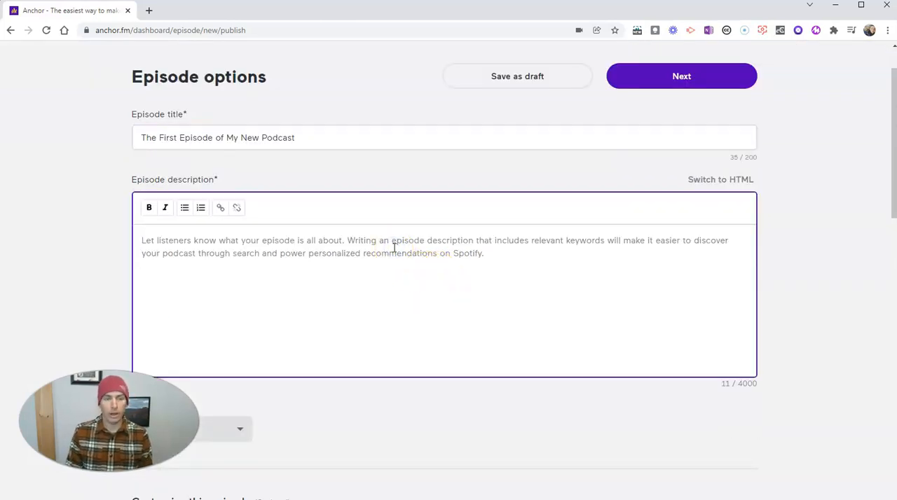
text(This po)
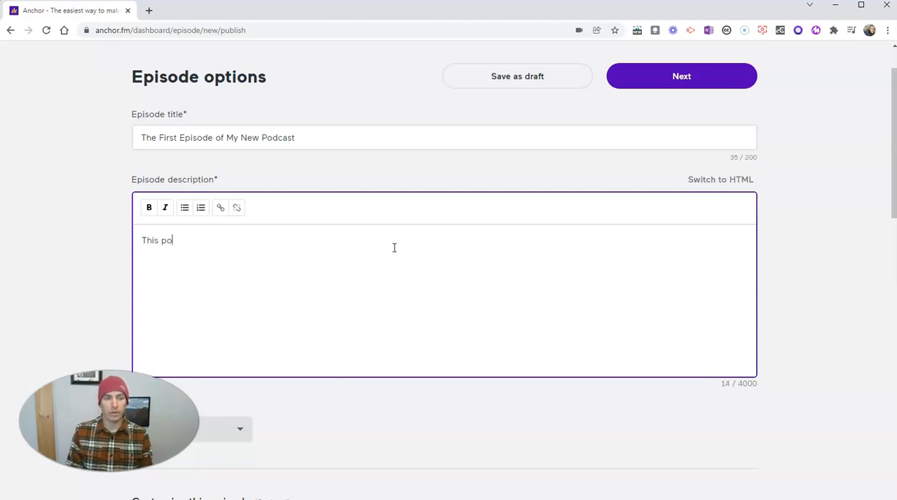
text(dcast is a coll)
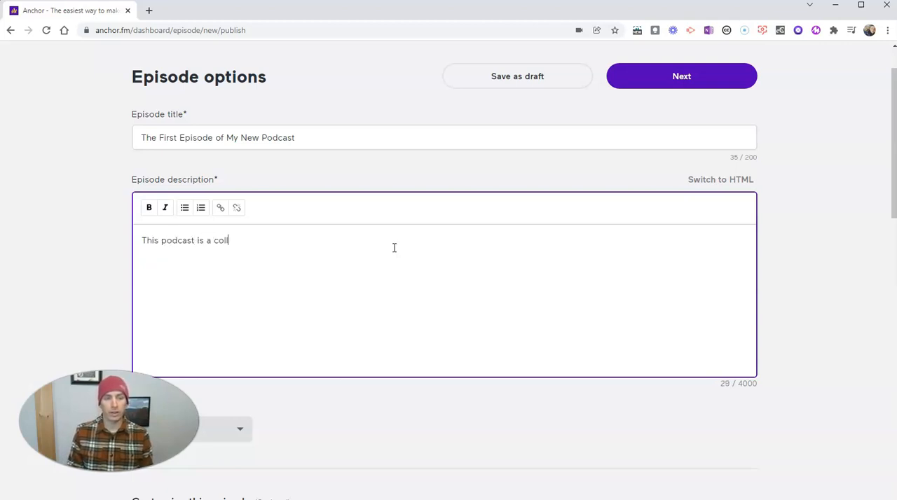
text(ection of my thoughts and observations.)
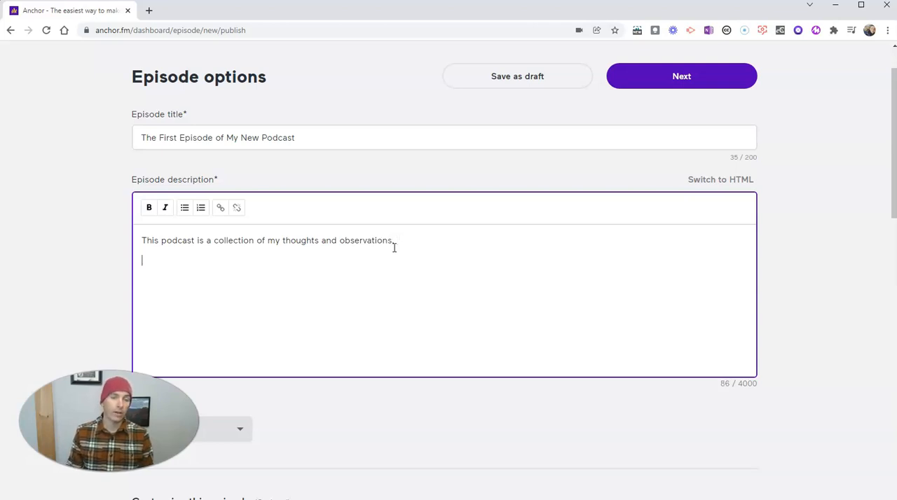
Step: Format the first sentence of the episode description as bold and italic
drag(392, 243, 144, 242)
click(148, 208)
click(166, 209)
click(231, 286)
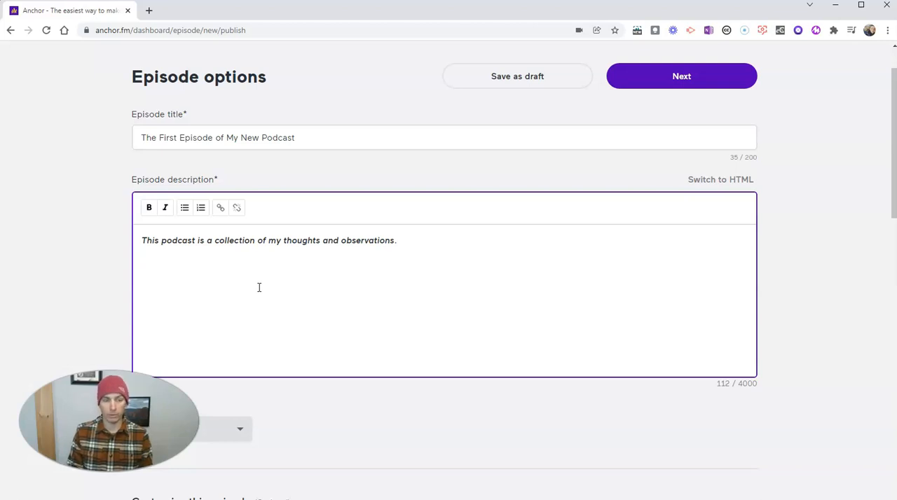
Step: Add a second description line reading "To learn more about me, please visit my website at practicaledtech.com"
text(To learn )
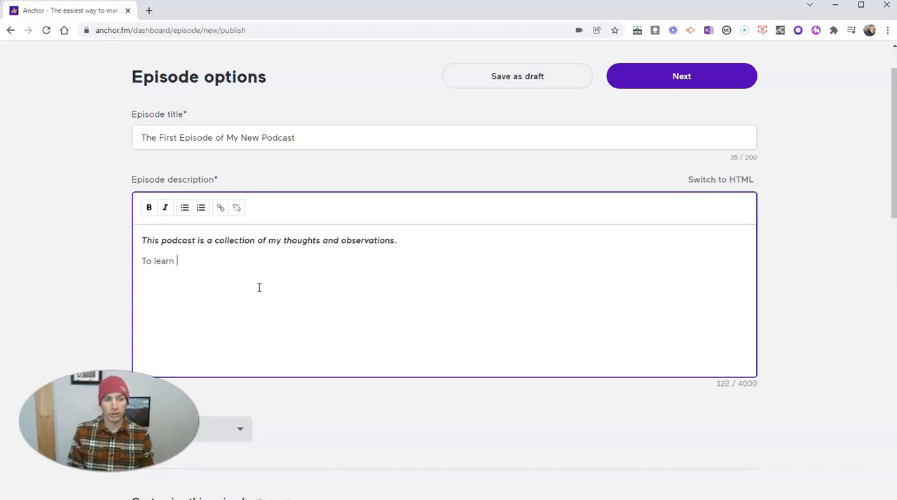
text(more about me)
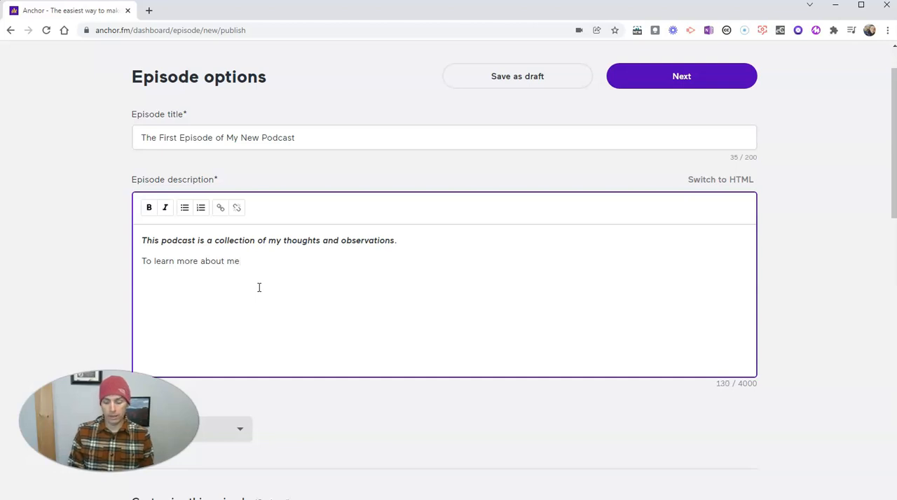
text(, please visit my website)
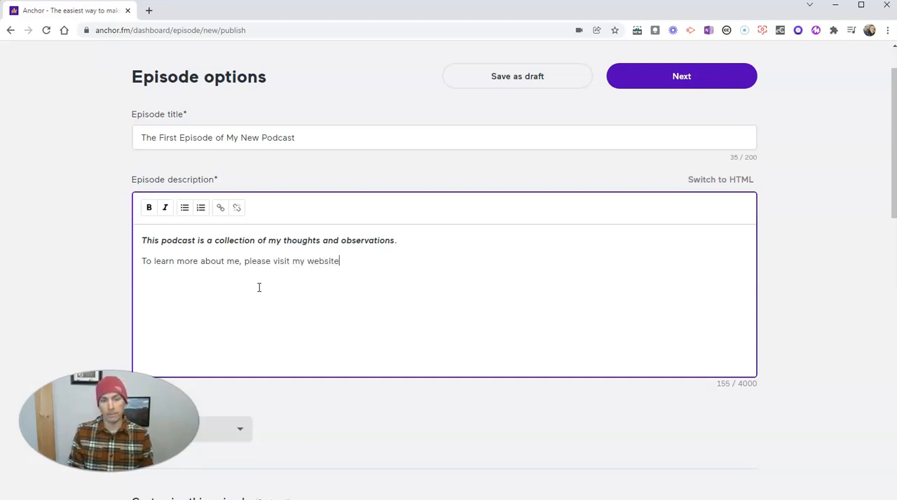
text( at practicaledtech.com)
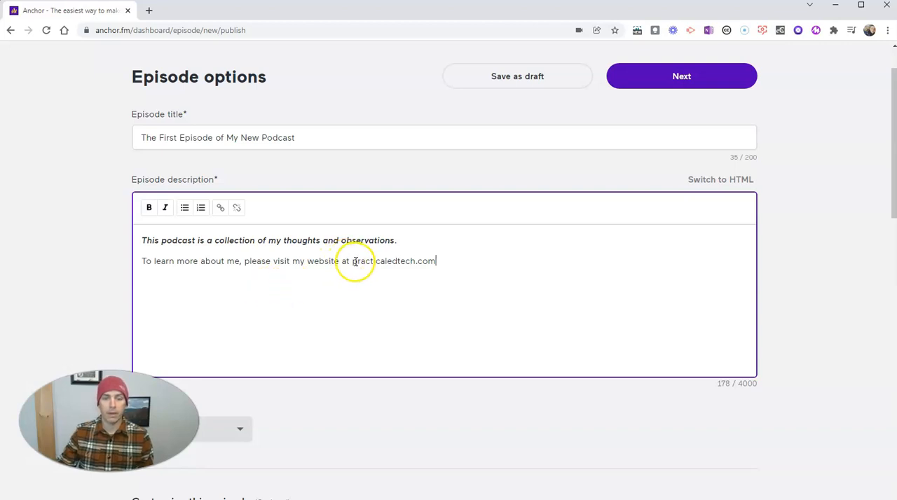
drag(351, 261, 435, 262)
click(220, 207)
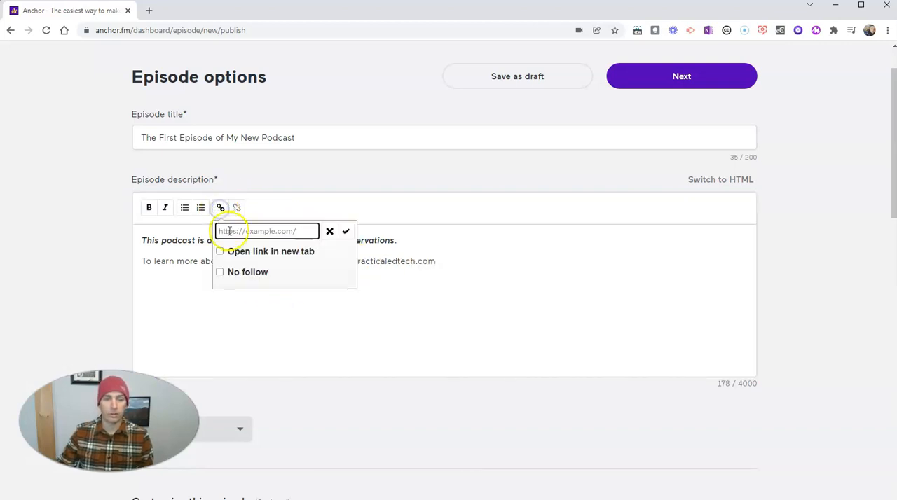
click(220, 251)
click(269, 234)
text(http://practicale)
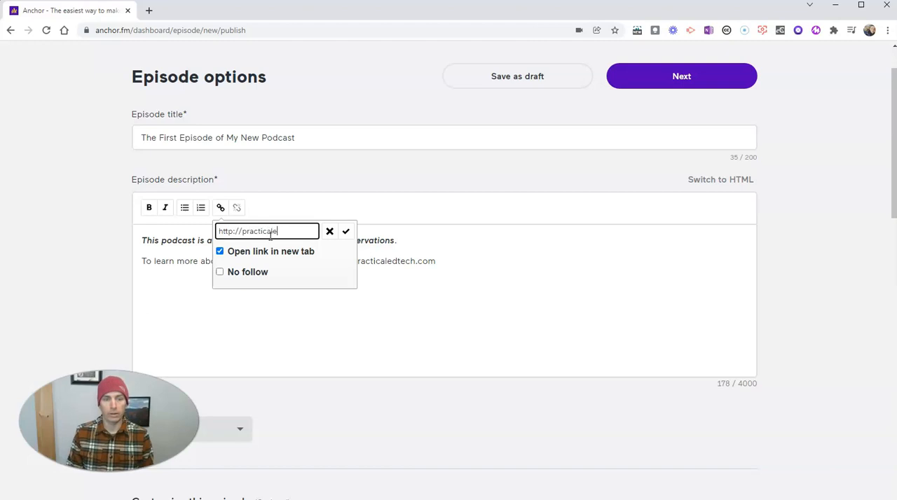
text(dtech.com)
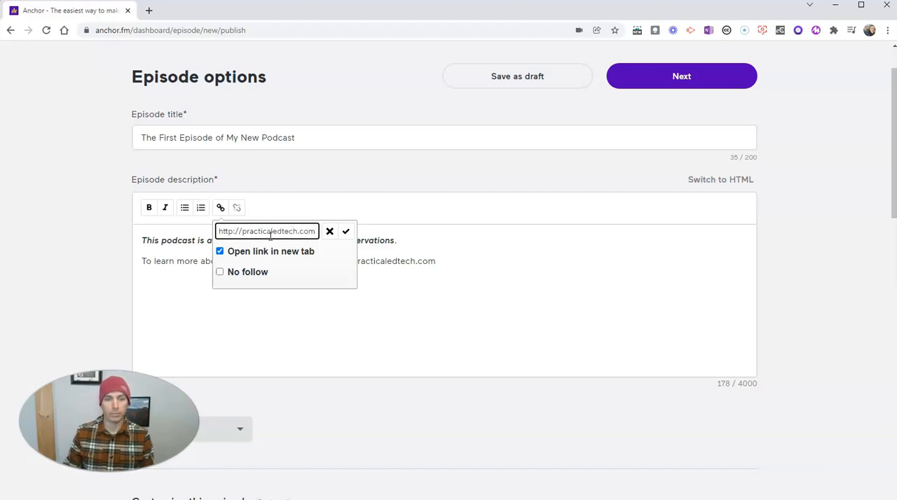
click(346, 232)
Step: View the scheduling options for the episode's publish date and close them without confirming a date
scroll(553, 349, down, 2)
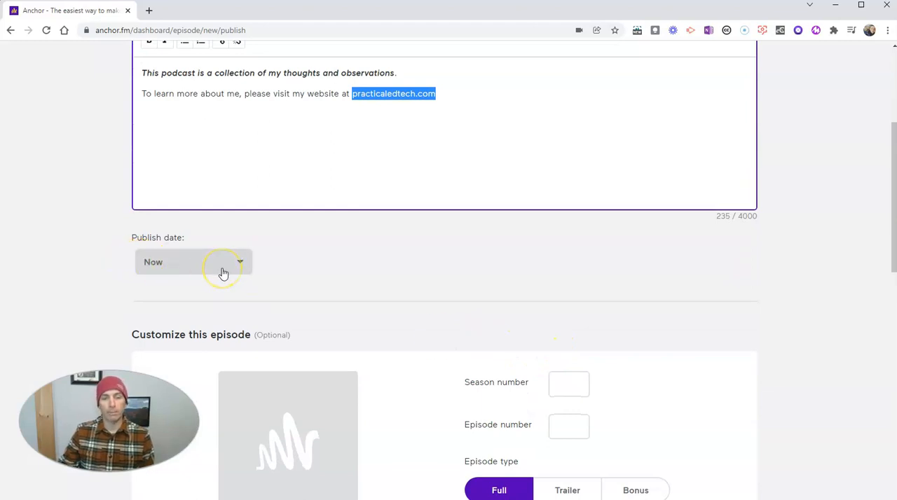
click(224, 271)
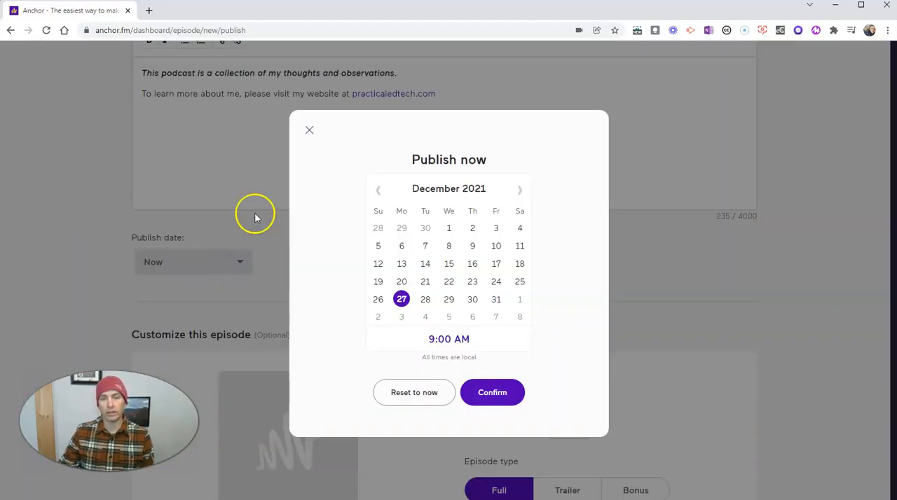
click(309, 132)
Step: Set the season number to 1 and the episode number to 1
scroll(448, 302, down, 3)
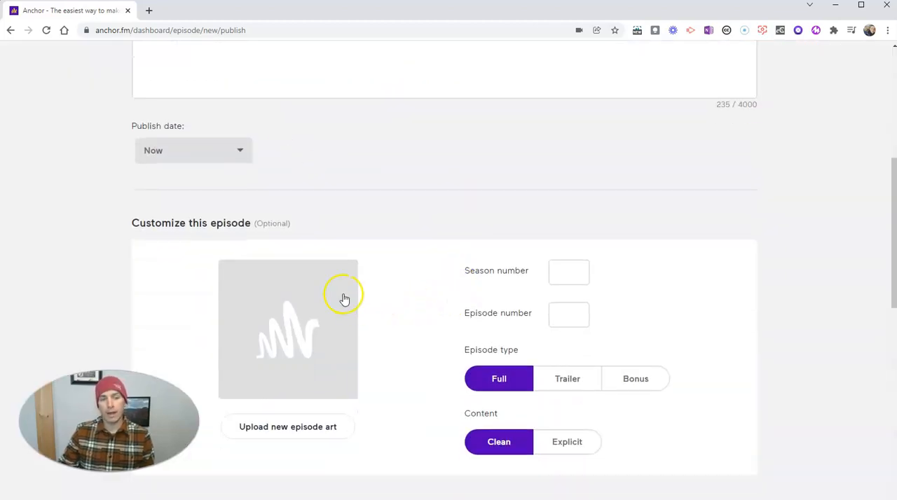
scroll(353, 299, down, 2)
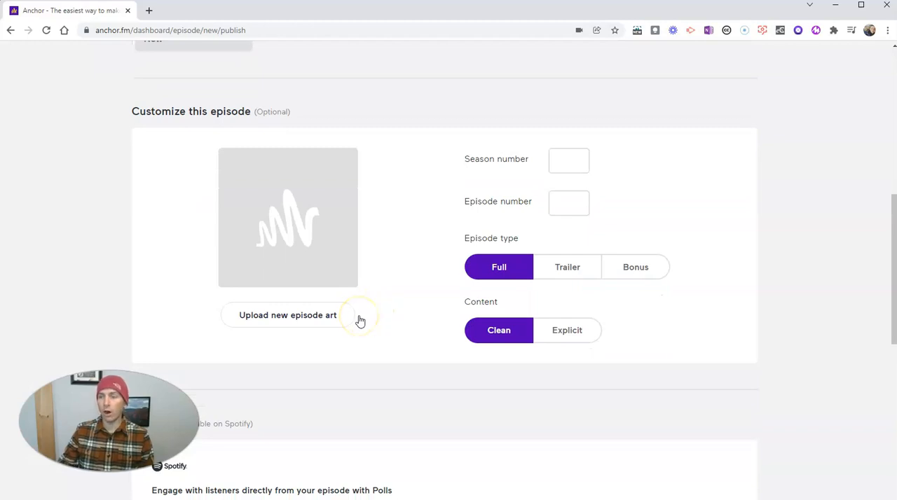
click(563, 162)
text(1)
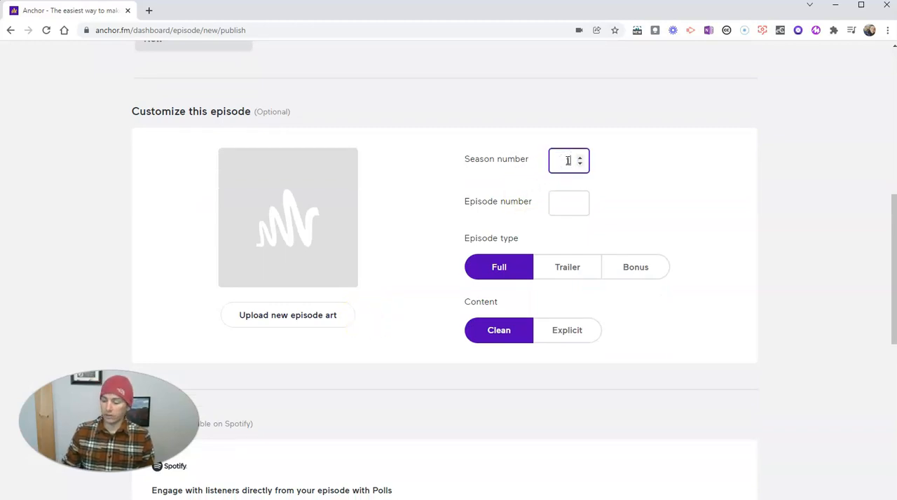
click(570, 202)
text(1)
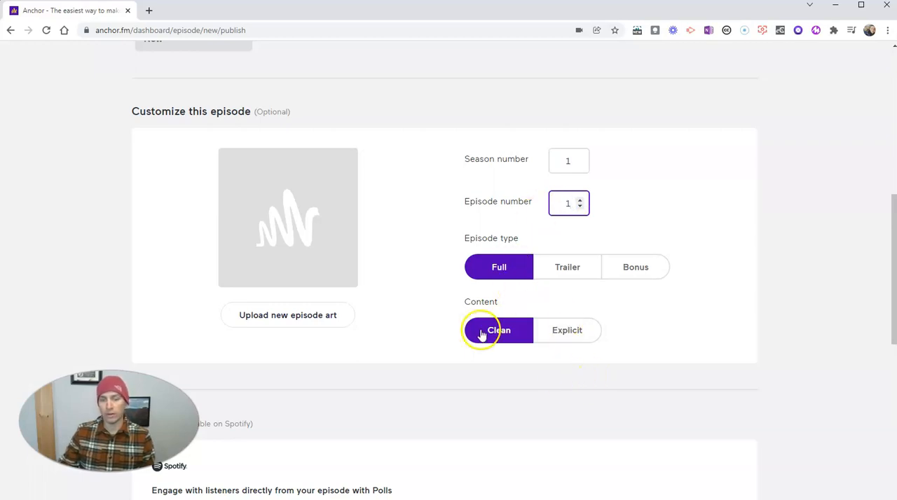
Step: Upload Dakota Thunder from the Pictures & Videos for Demos folder as episode art, cropped to include the bison's head
click(304, 317)
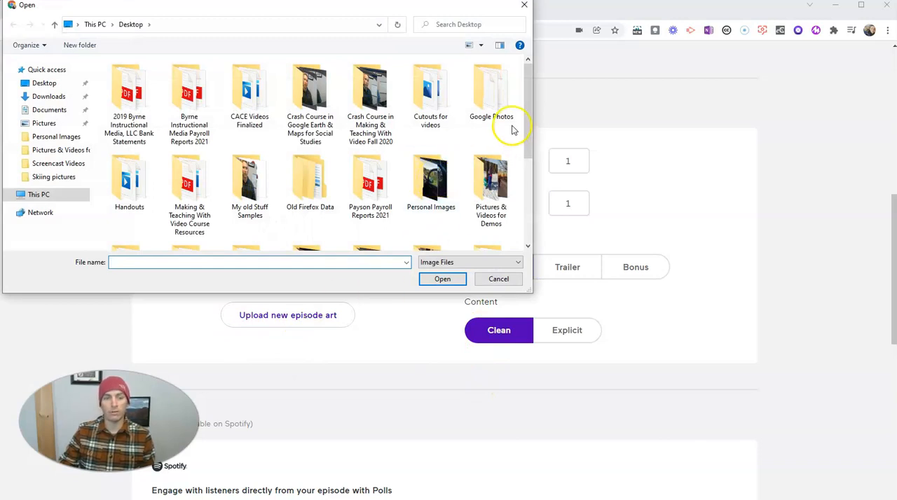
double_click(489, 179)
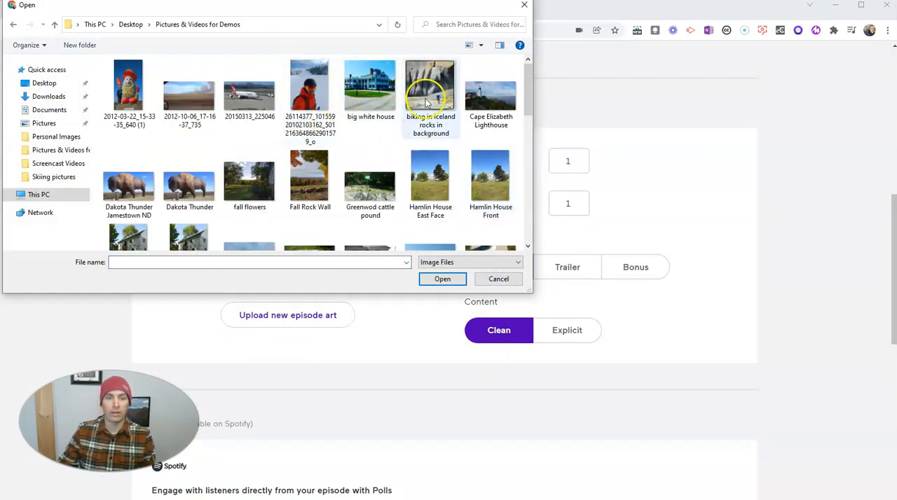
click(179, 185)
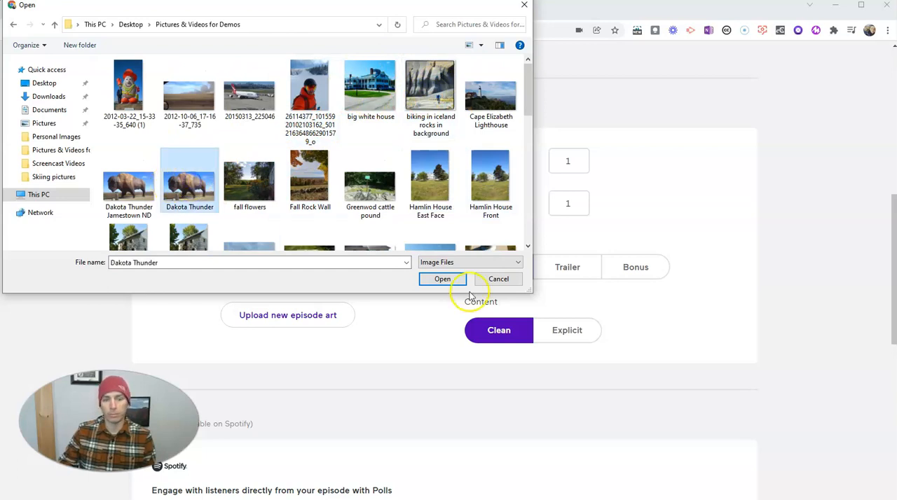
click(443, 280)
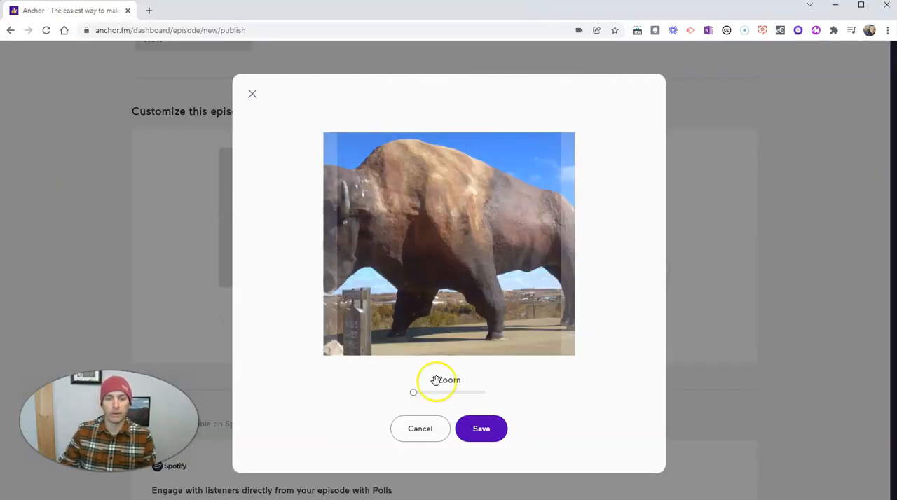
drag(455, 227, 534, 231)
click(483, 430)
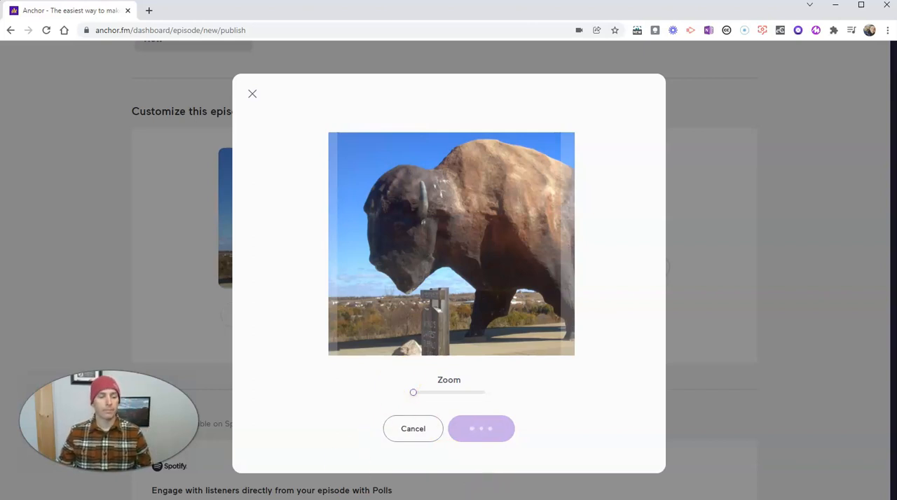
Step: Review the Polls and Q&A options and proceed from the episode options to the next publishing stage
scroll(812, 312, down, 3)
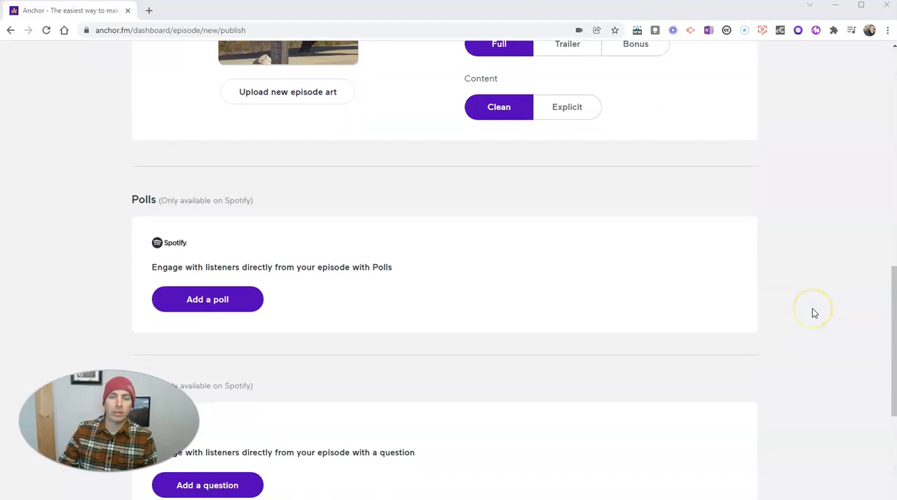
scroll(813, 313, down, 2)
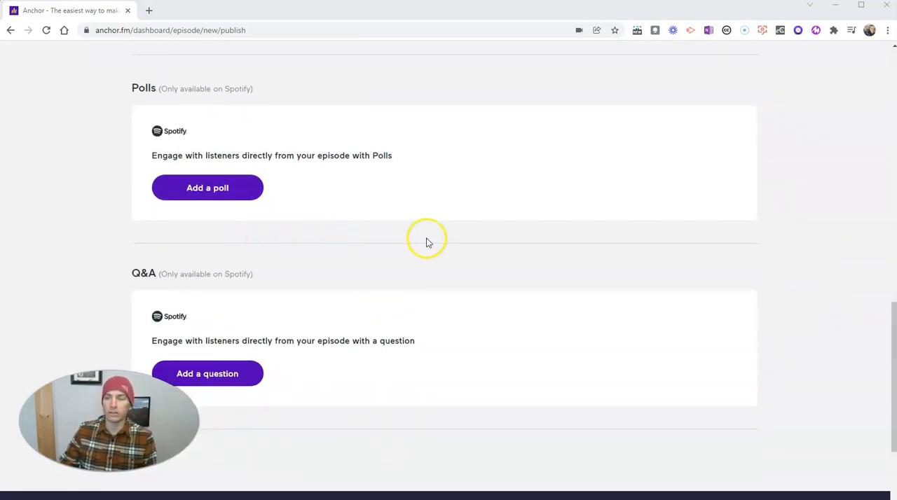
scroll(443, 241, down, 2)
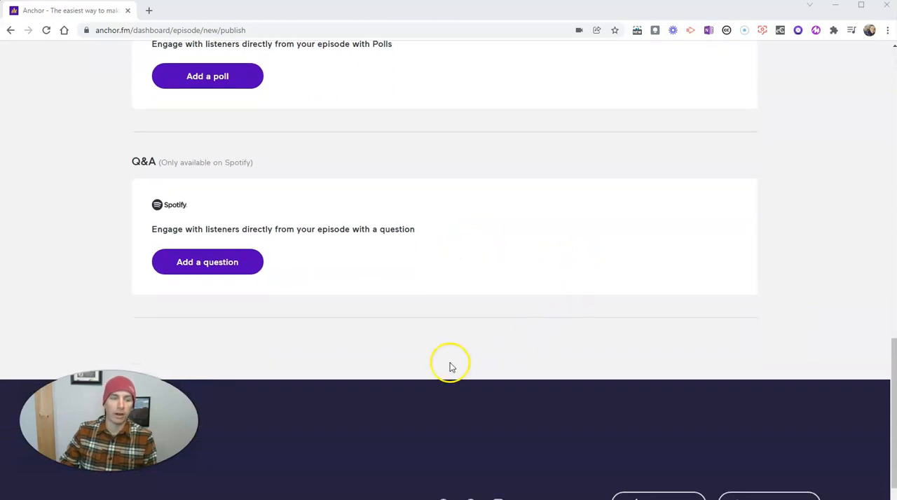
scroll(350, 300, down, 1)
scroll(424, 314, up, 5)
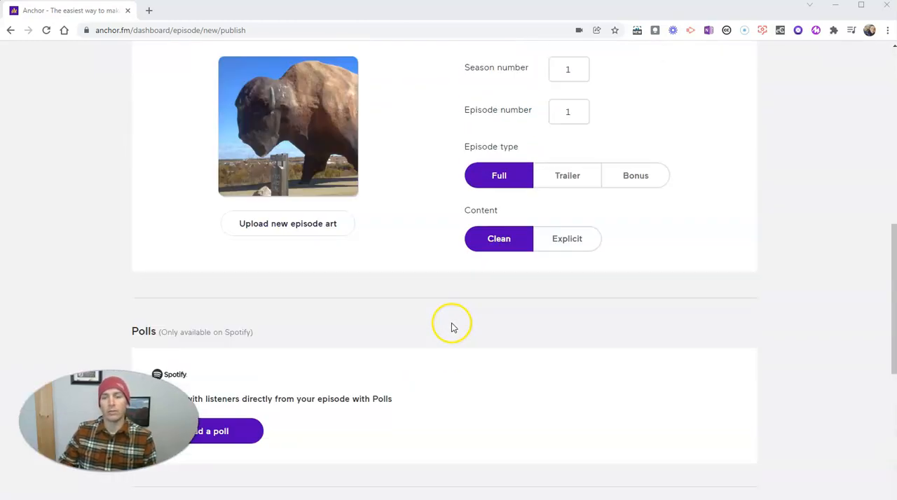
scroll(451, 327, up, 8)
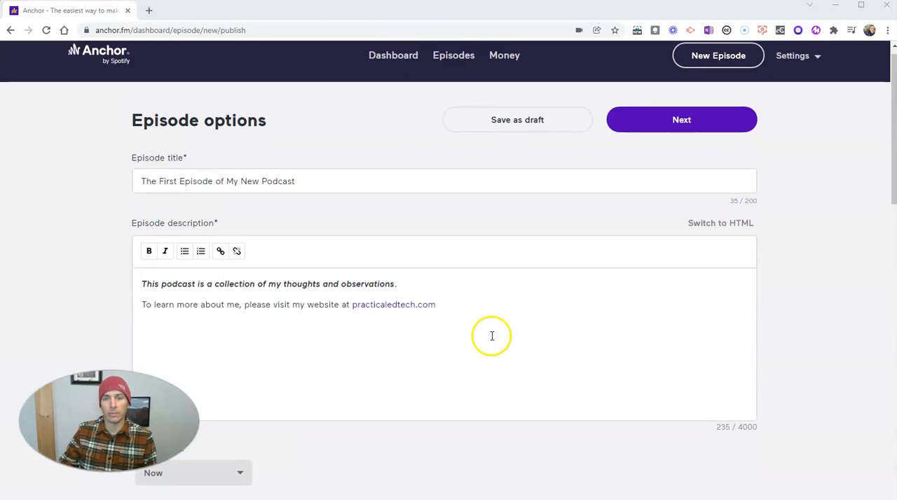
click(694, 138)
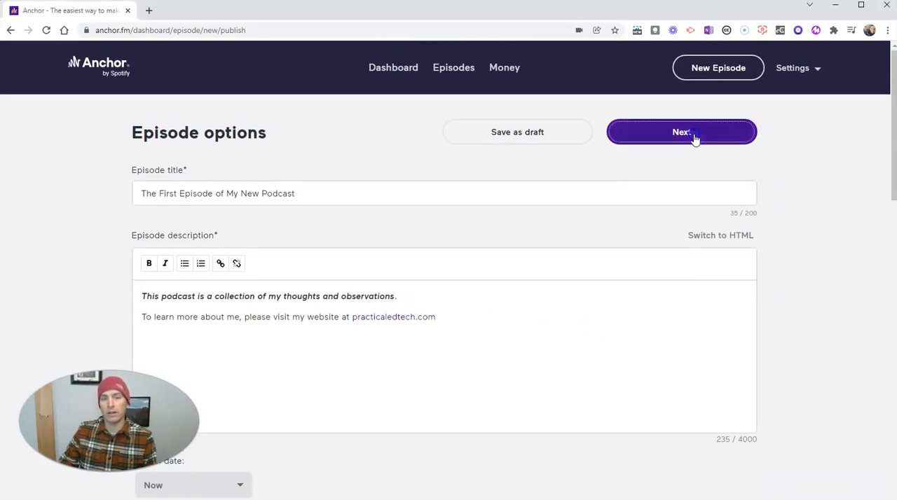
Step: Name the podcast using the host's first name, an ampersand and the dog's name, followed by Podcast
click(401, 178)
text(Mason)
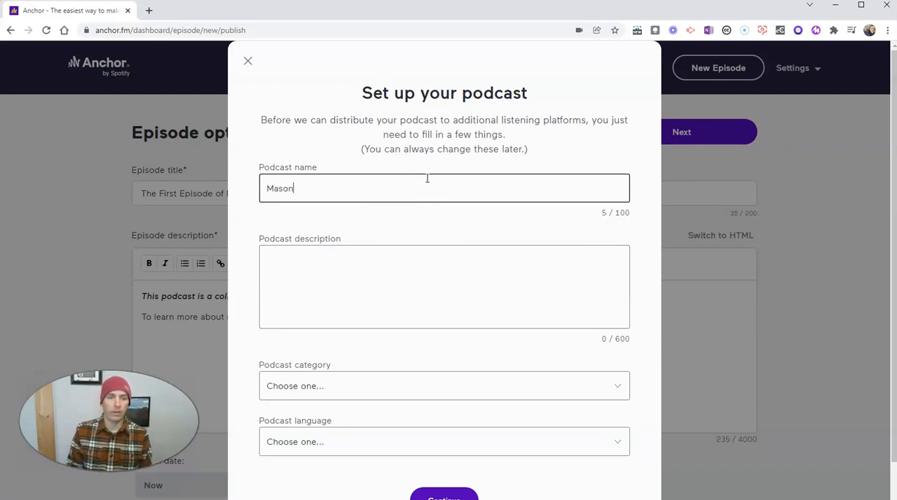
text(Richard & Mason Podcast)
Step: Write a one-sentence podcast description saying it is created by the host and his dog, giving both first names
click(426, 270)
text(A podcast crea)
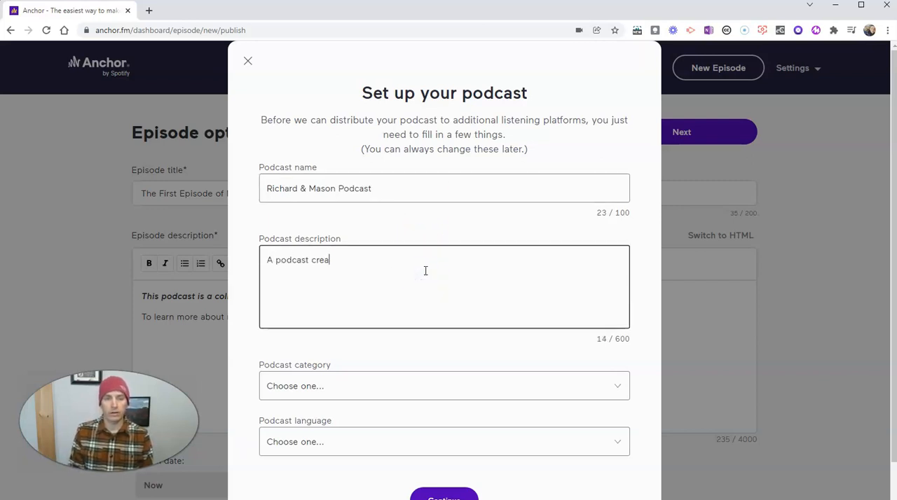
text(ted by Richard )
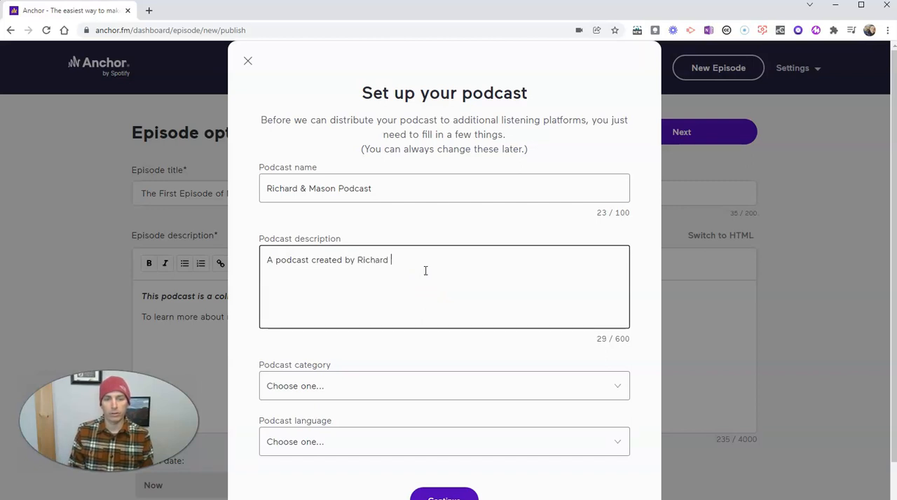
text(and his dog, Mason.)
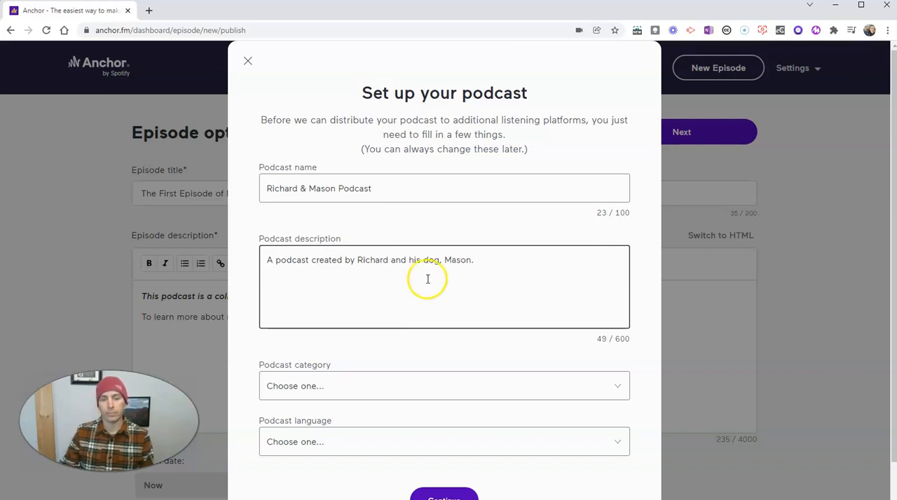
Step: Set the podcast category to Education and the language to English, and continue to the cover art choice
scroll(435, 301, down, 2)
click(449, 344)
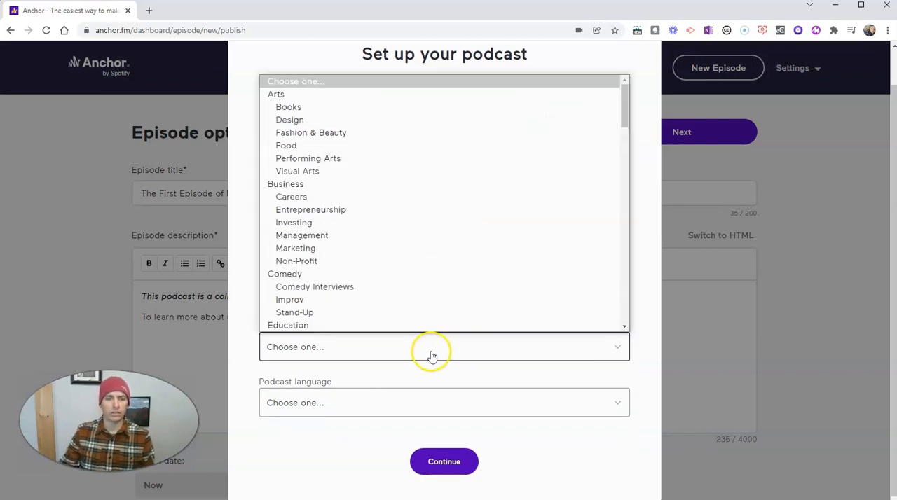
click(356, 325)
click(363, 406)
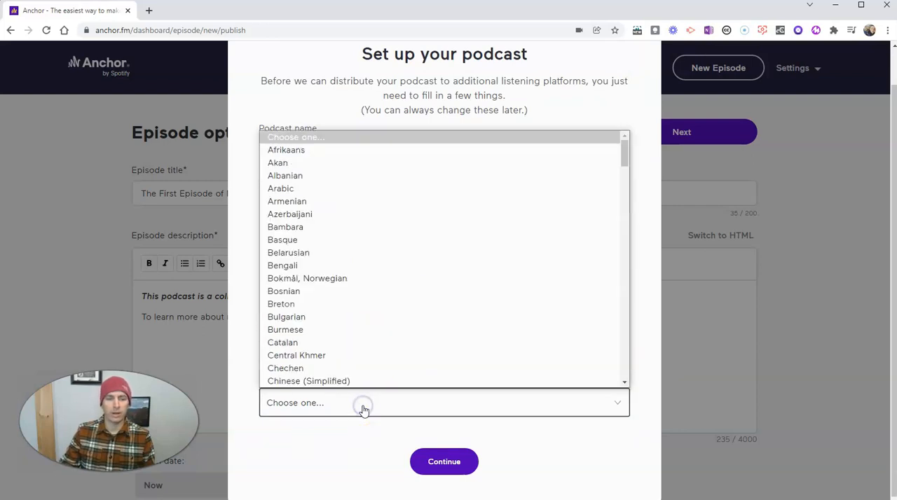
scroll(329, 328, down, 6)
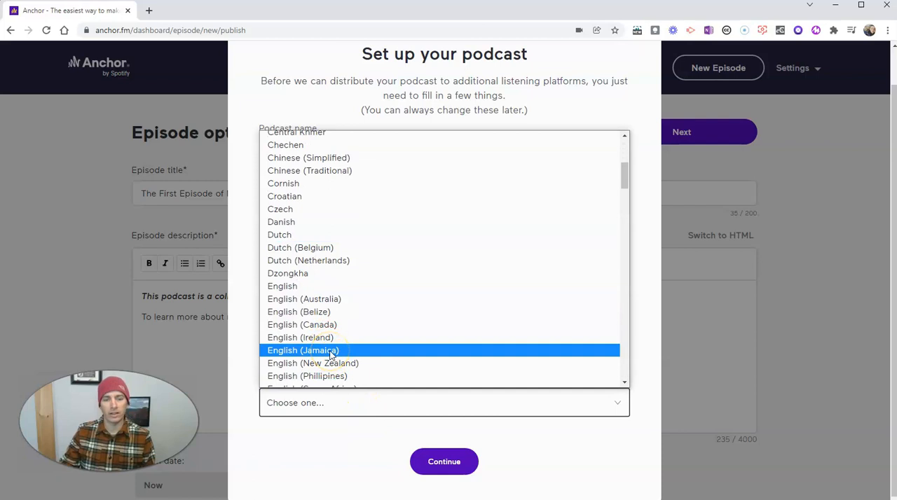
click(325, 286)
click(443, 463)
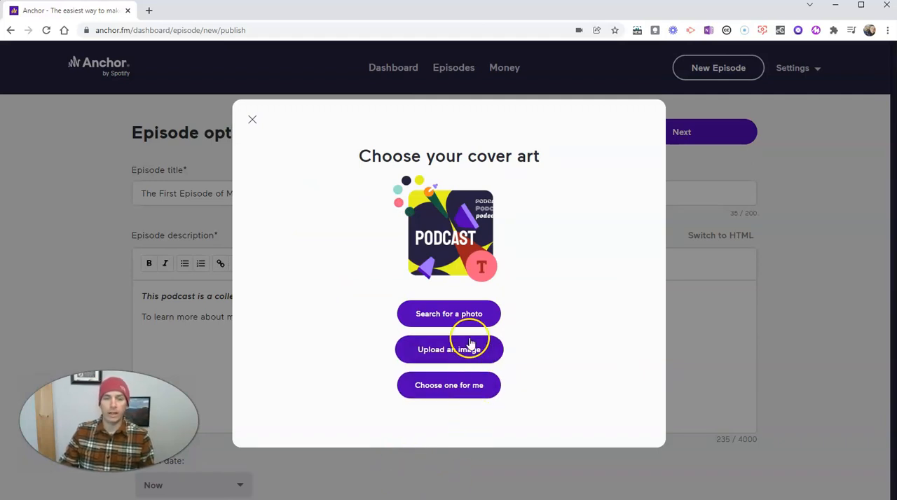
Step: Upload the Cape Elizabeth Lighthouse image from the Pictures & Videos for Demos folder as cover art and accept the default crop
click(455, 355)
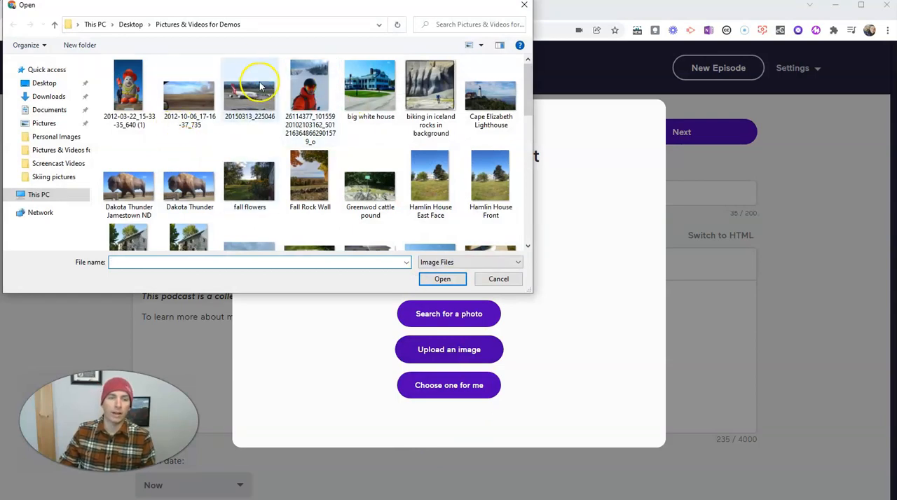
click(490, 94)
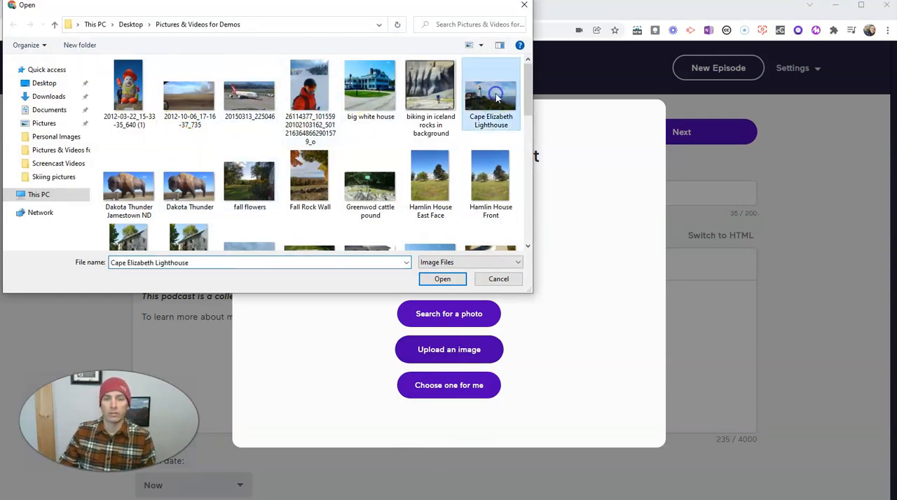
click(442, 279)
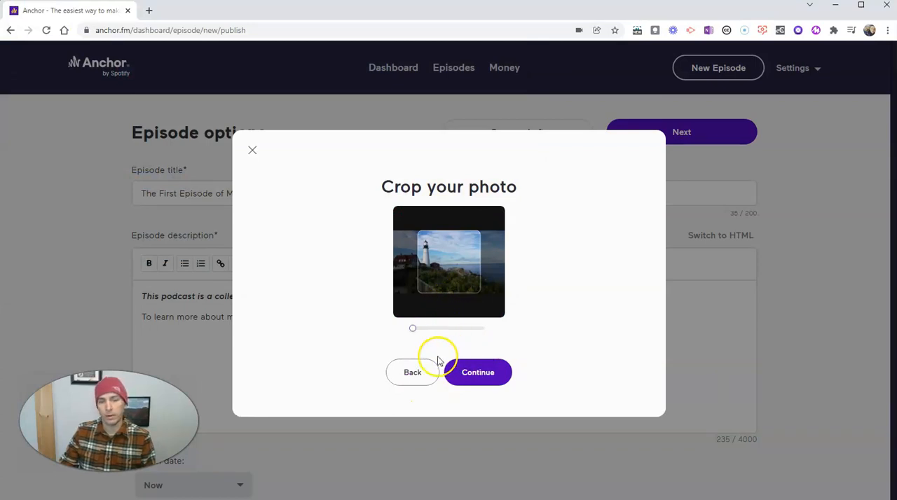
click(477, 371)
click(477, 402)
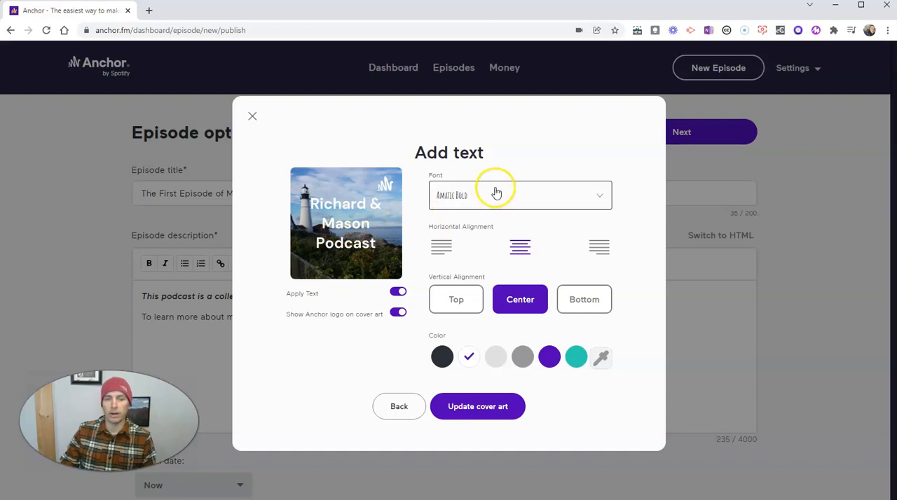
Step: Try the Barrio font on the cover text, settle on Amatic Bold with top vertical alignment, and apply the cover art
click(495, 193)
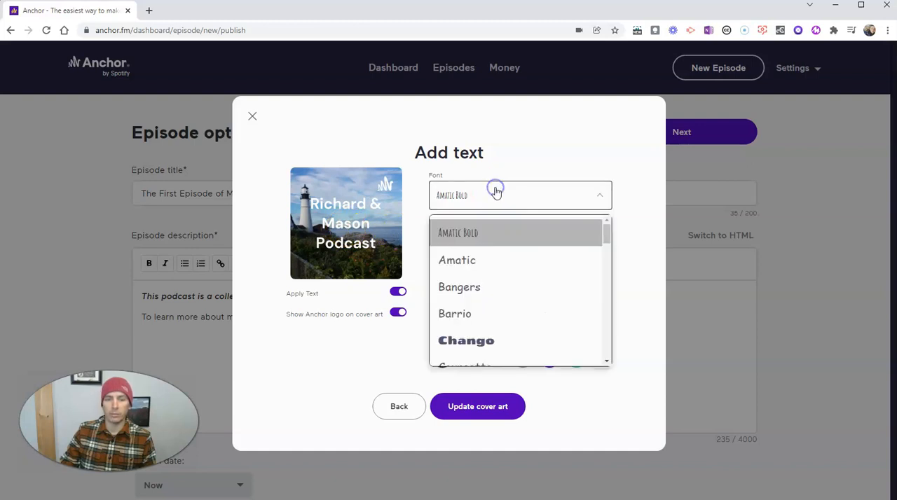
click(481, 313)
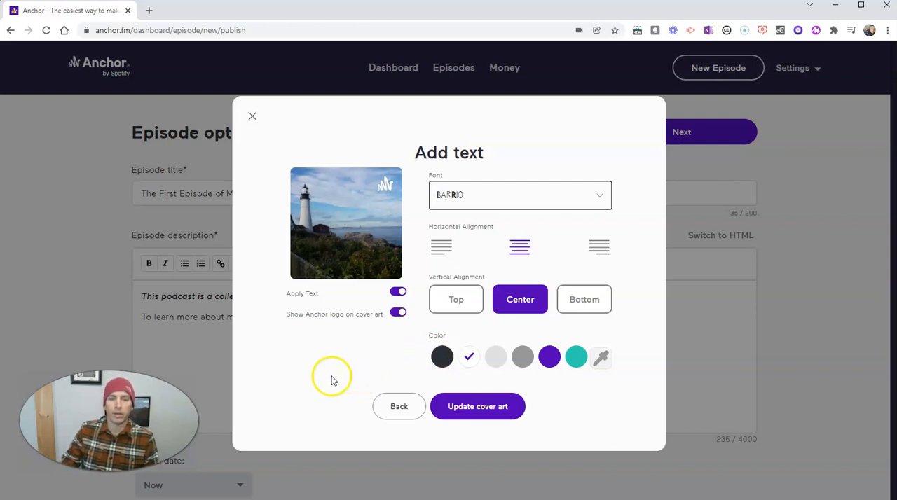
click(491, 195)
click(482, 233)
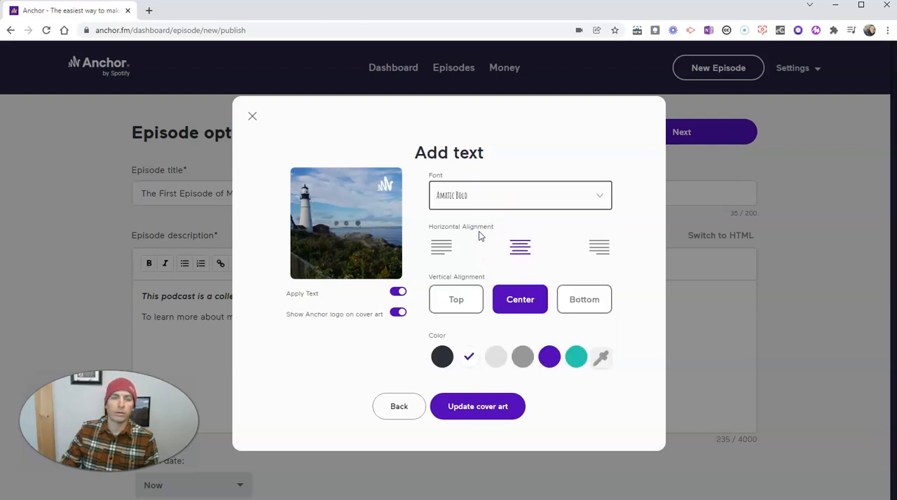
click(469, 307)
click(468, 406)
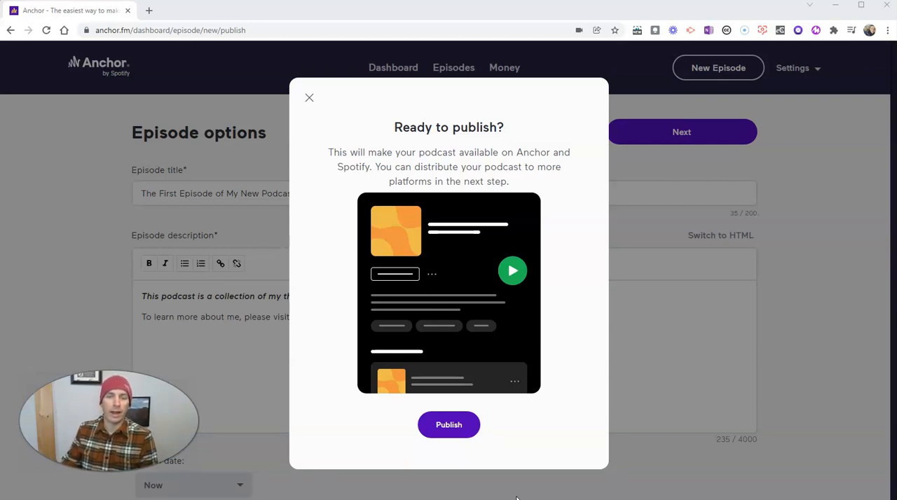
Step: Publish the podcast and proceed to its distribution page with the listening platforms
click(449, 424)
click(452, 316)
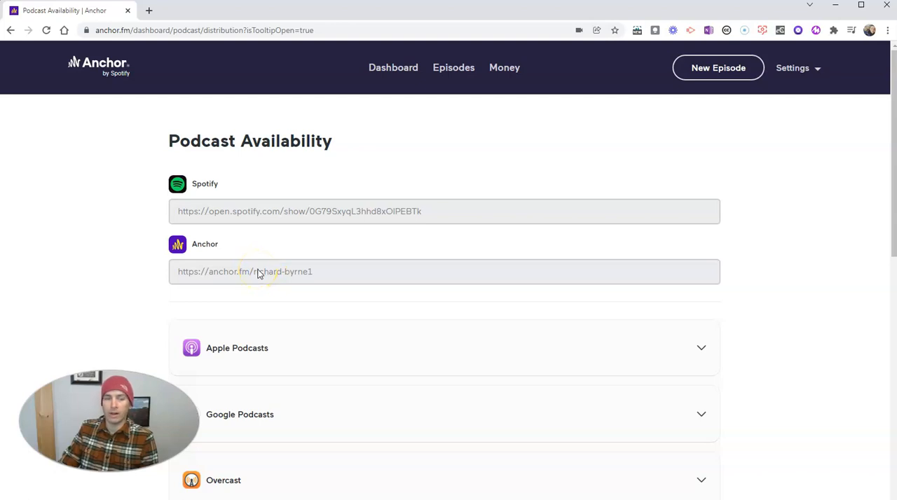
Step: Examine how to submit the podcast to Apple Podcasts and Google Podcasts and which other listening platforms are offered
scroll(312, 285, down, 2)
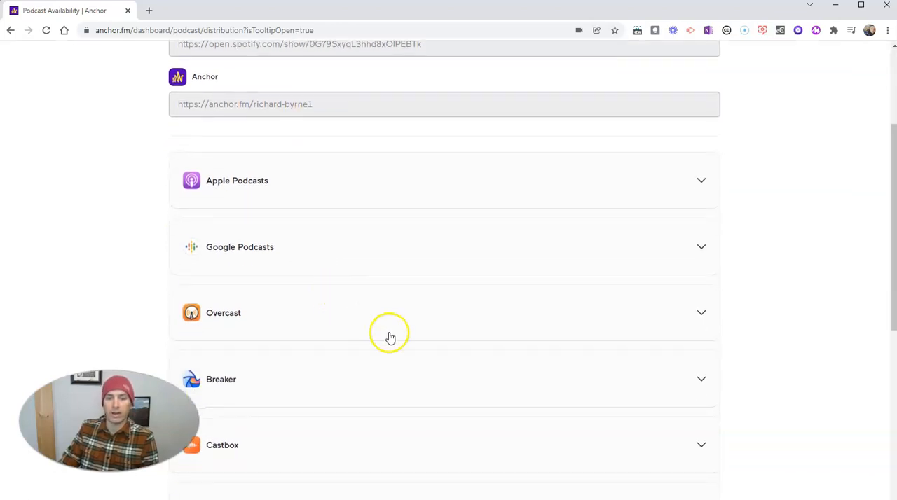
click(692, 184)
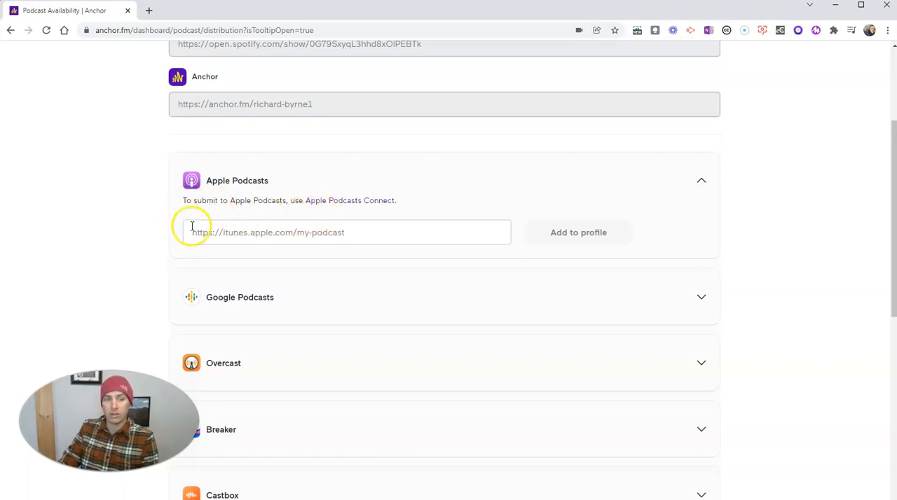
scroll(162, 237, down, 1)
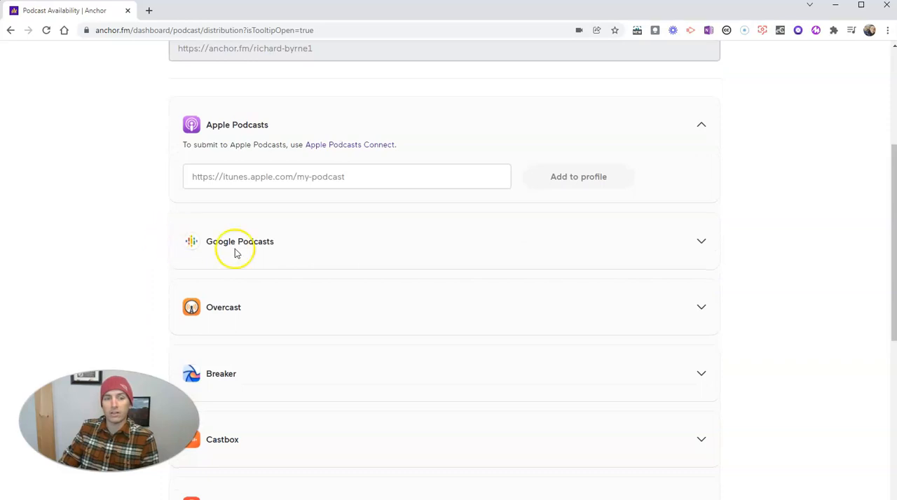
scroll(491, 258, down, 2)
click(701, 129)
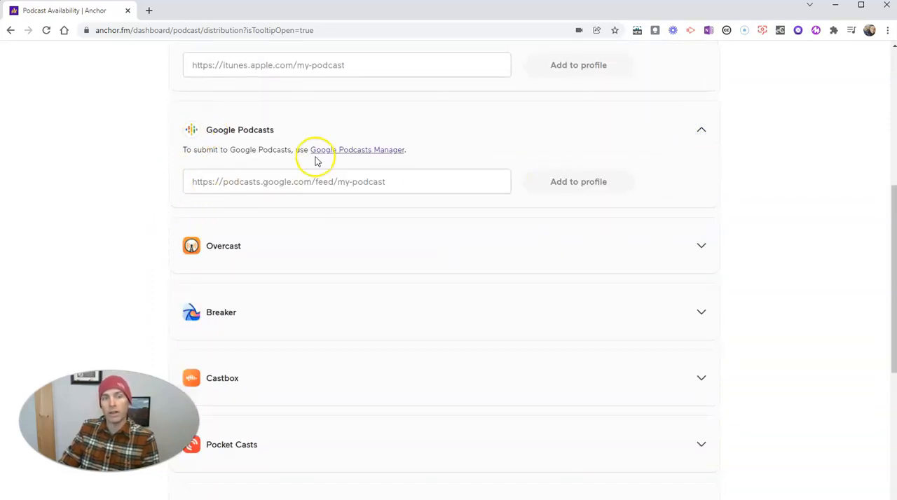
scroll(316, 245, down, 5)
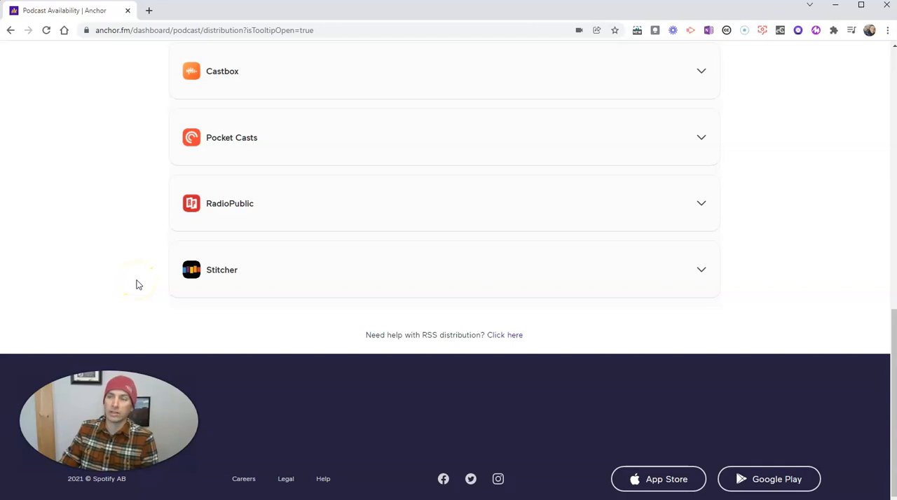
scroll(150, 286, up, 3)
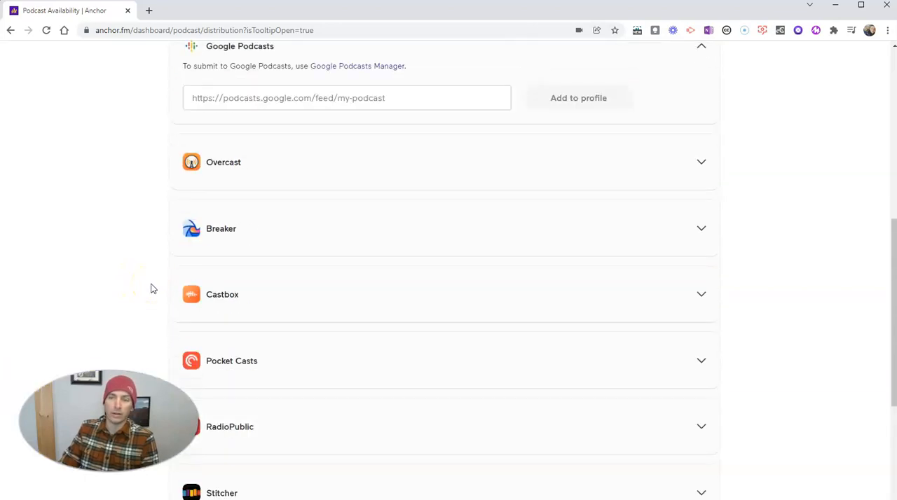
scroll(153, 288, down, 3)
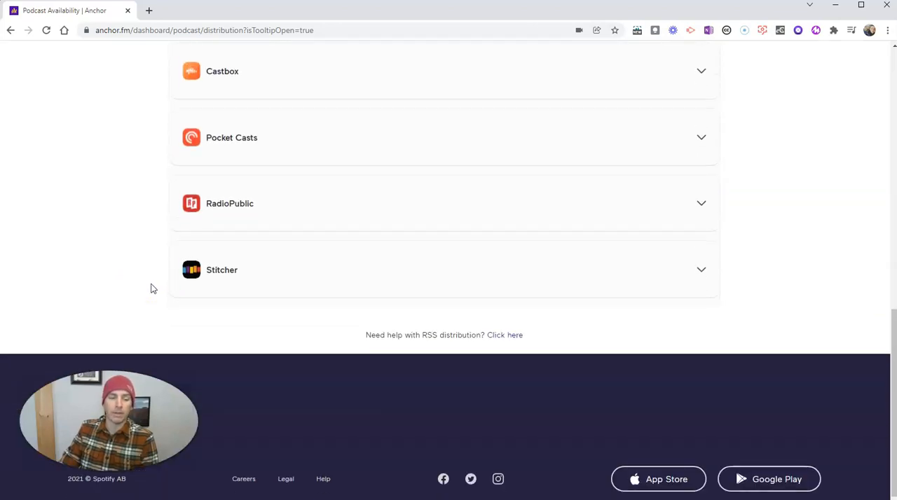